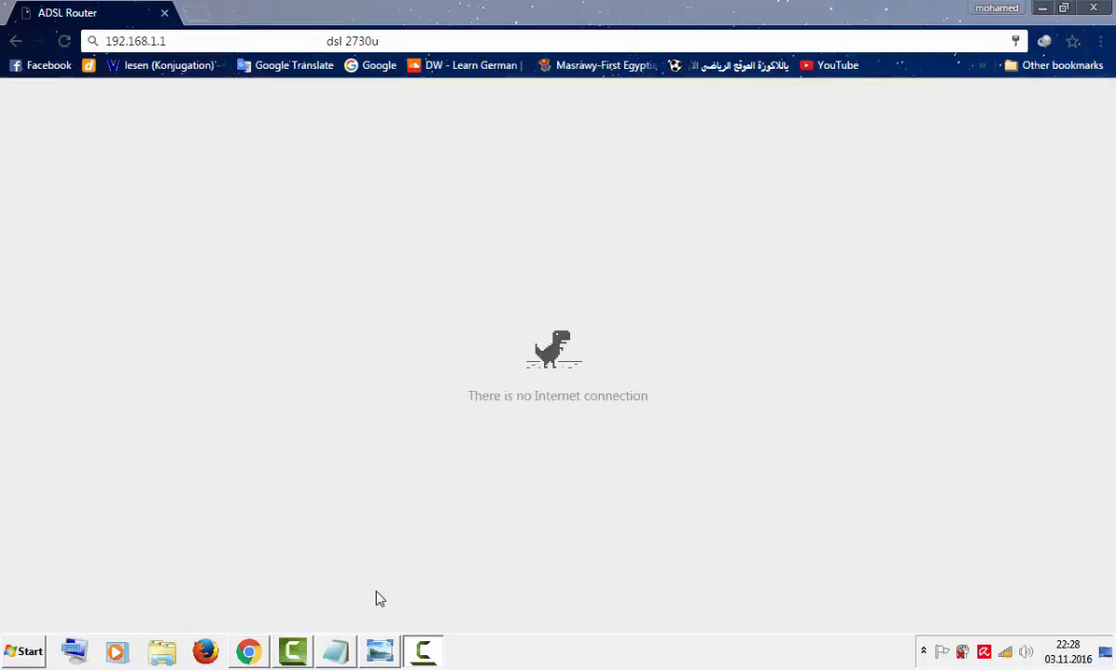
Examine the annotated router photo 2.jpg for the power, WiFi, ADSL and Ethernet lights.
left_click(379, 650)
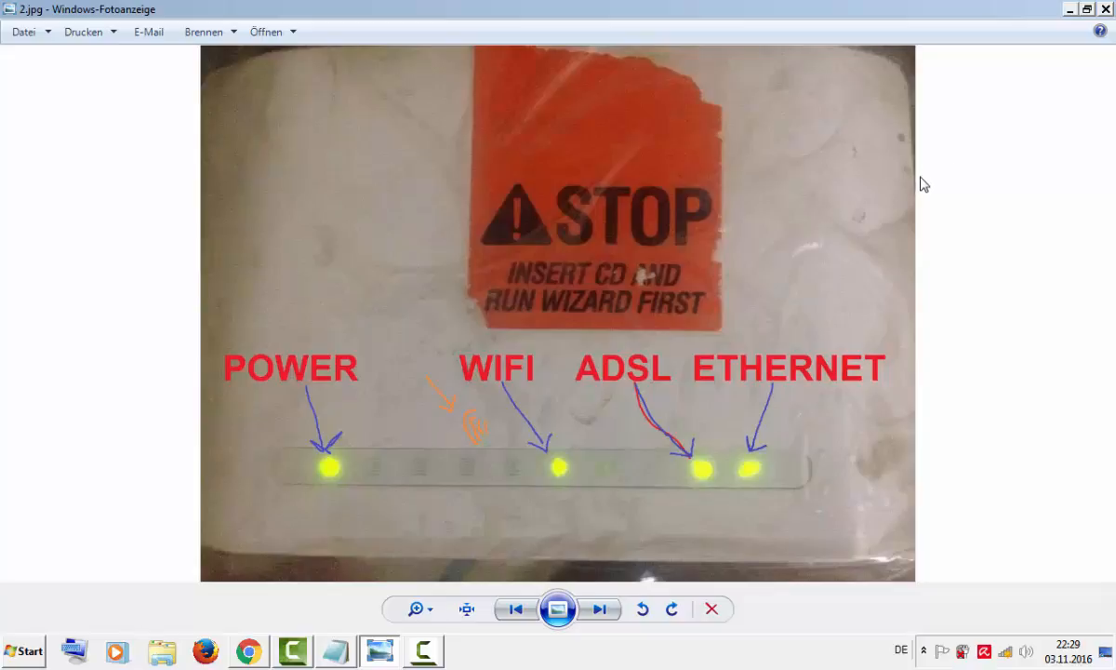
left_click(1069, 10)
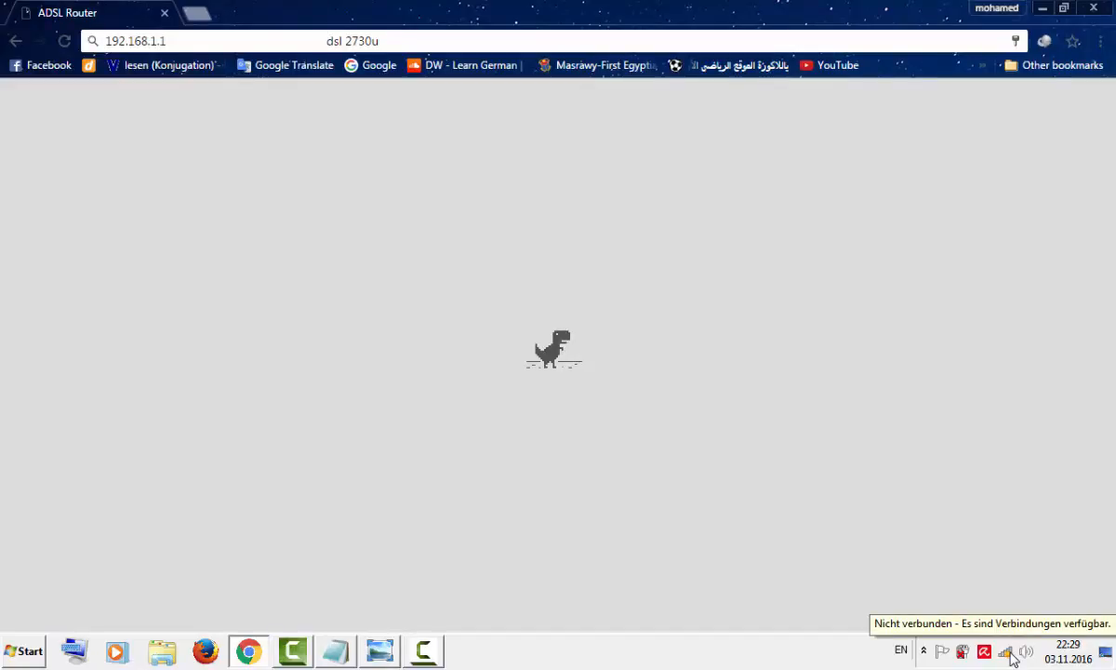
Connect the computer to the unsecured D-Link wireless network.
left_click(1012, 654)
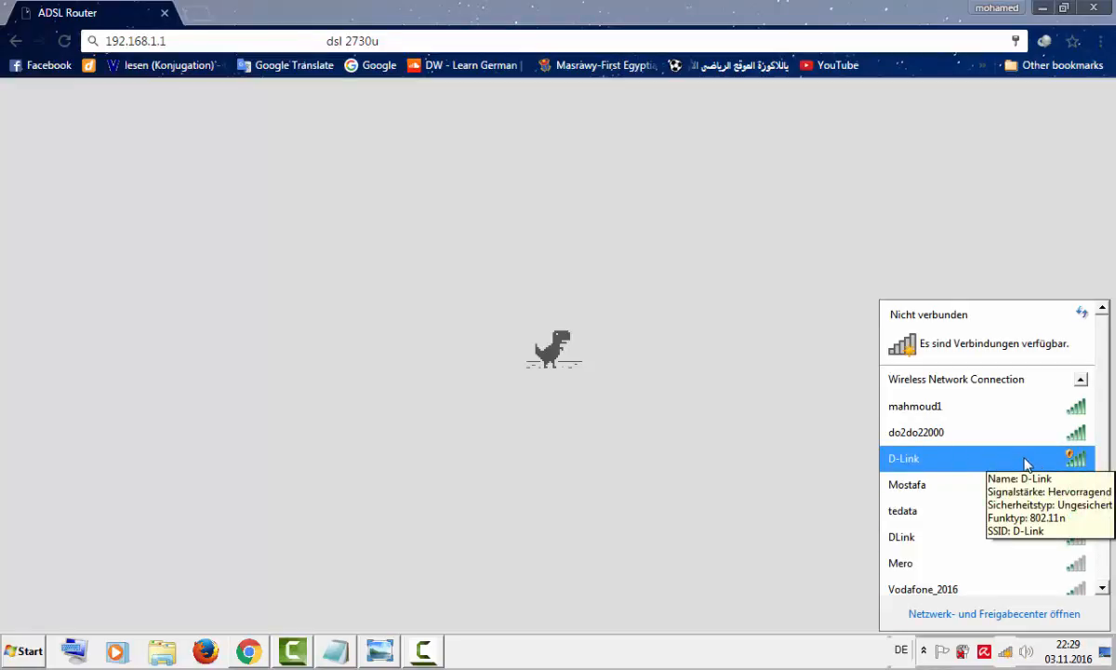
left_click(1023, 463)
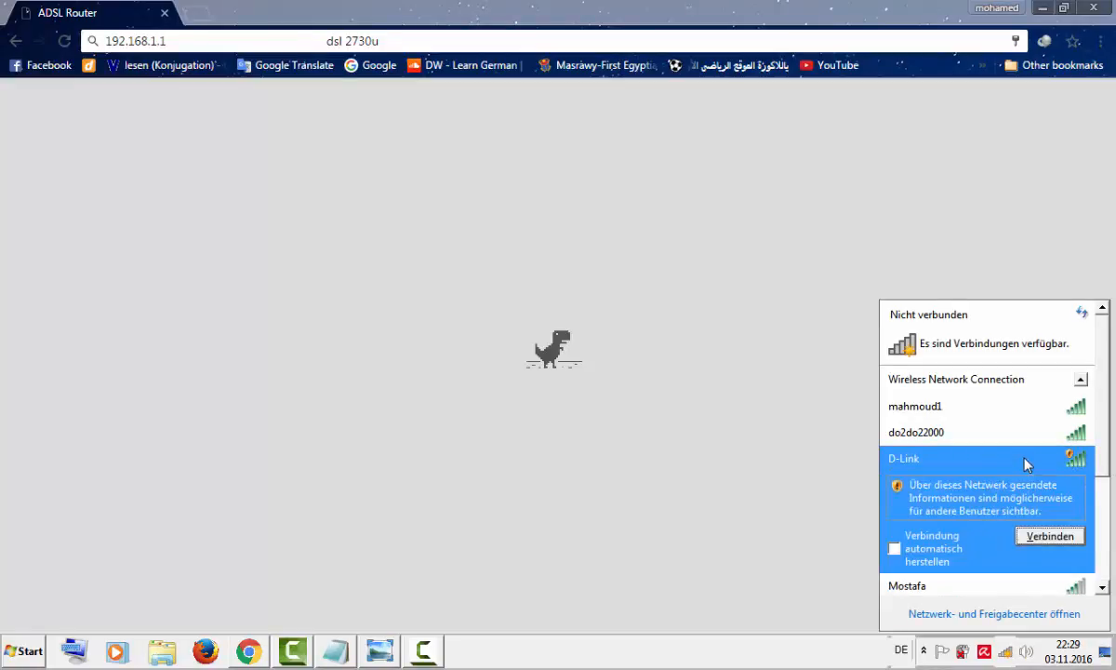
left_click(1049, 537)
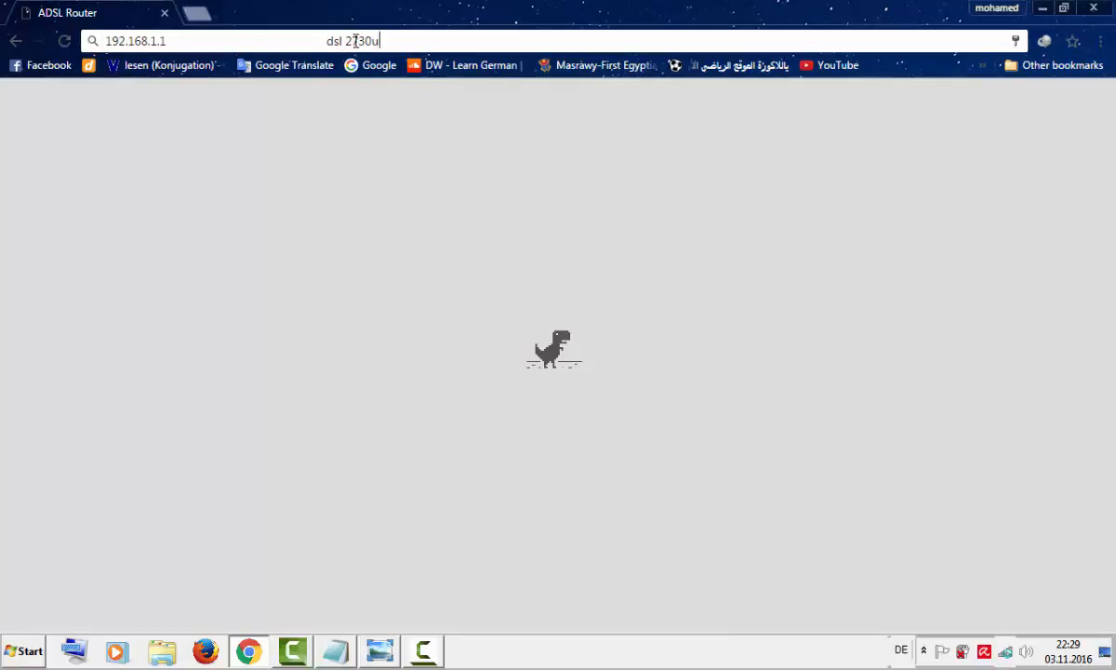
Remove the extra text after 192.168.1.1 in the address, load the router page and log in with the prefilled credentials.
left_click_drag(379, 41, 304, 40)
key("BackSpace")
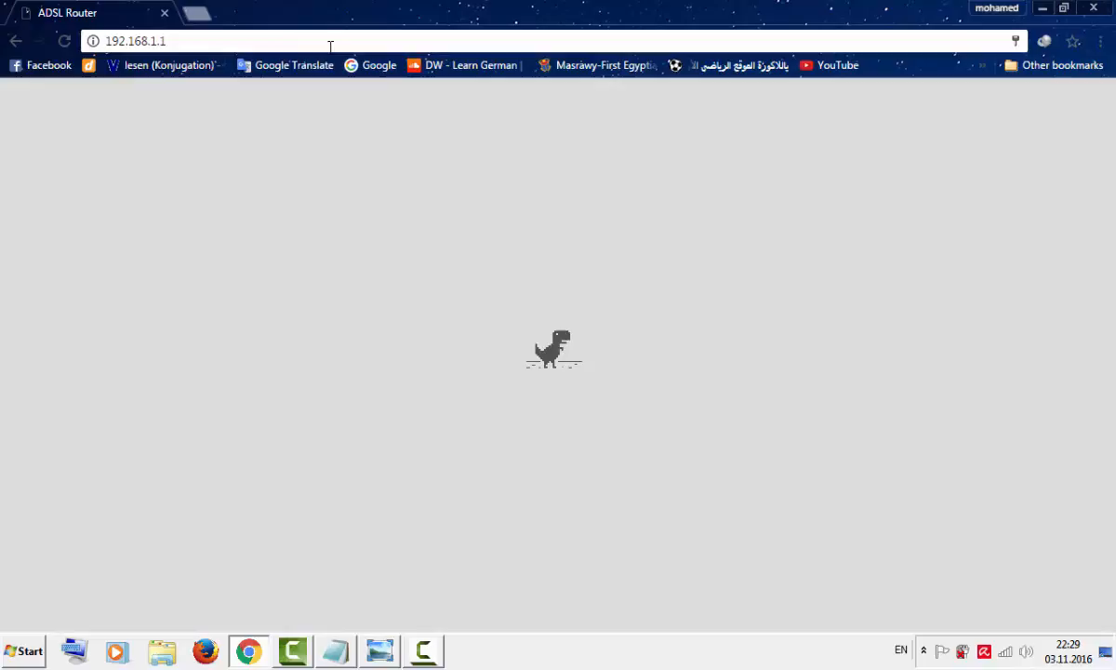
left_click(330, 45)
key("Return")
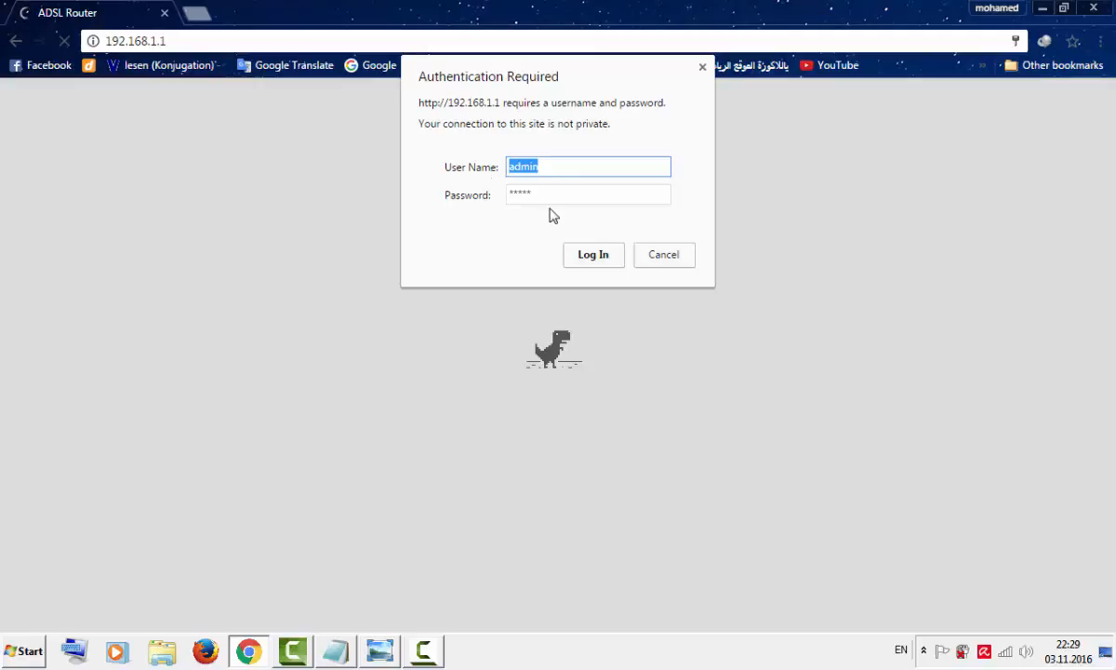
left_click(592, 254)
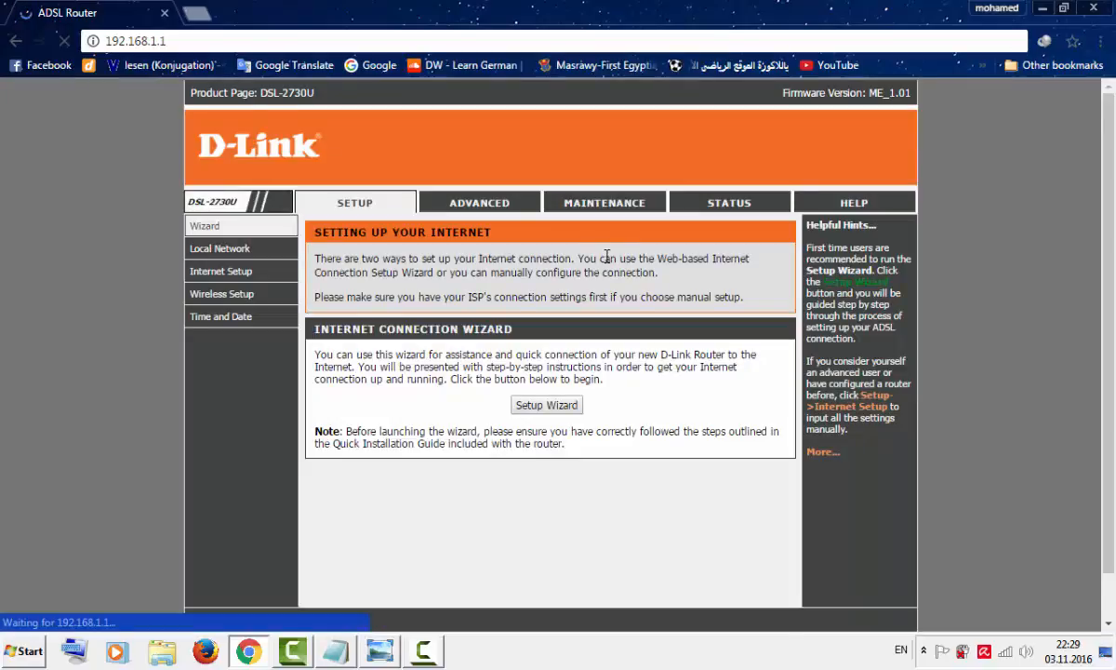
Examine the router's setup page, including the product model shown in its header.
scroll(446, 363, "down", 1)
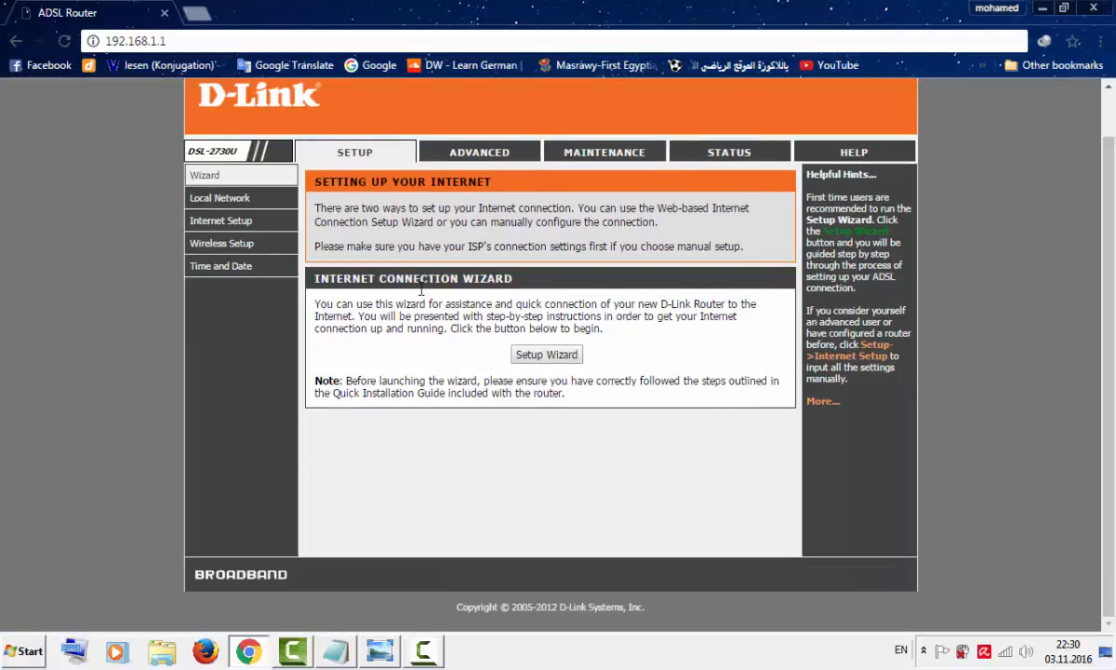
scroll(421, 285, "up", 1)
scroll(383, 277, "down", 1)
scroll(383, 277, "up", 1)
scroll(383, 277, "down", 1)
scroll(383, 277, "up", 1)
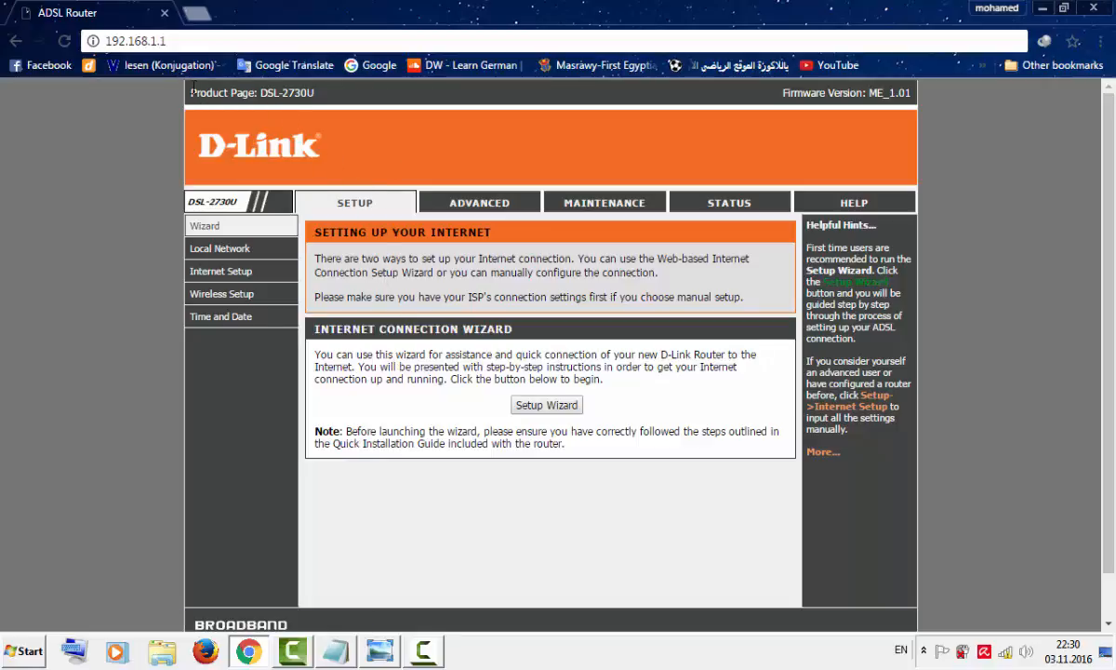
mouse_move(191, 90)
left_mouse_down()
mouse_move(296, 92)
mouse_move(190, 93)
left_mouse_up()
left_click(249, 94)
Start the Internet connection setup wizard and skip the device login password change.
left_click(544, 409)
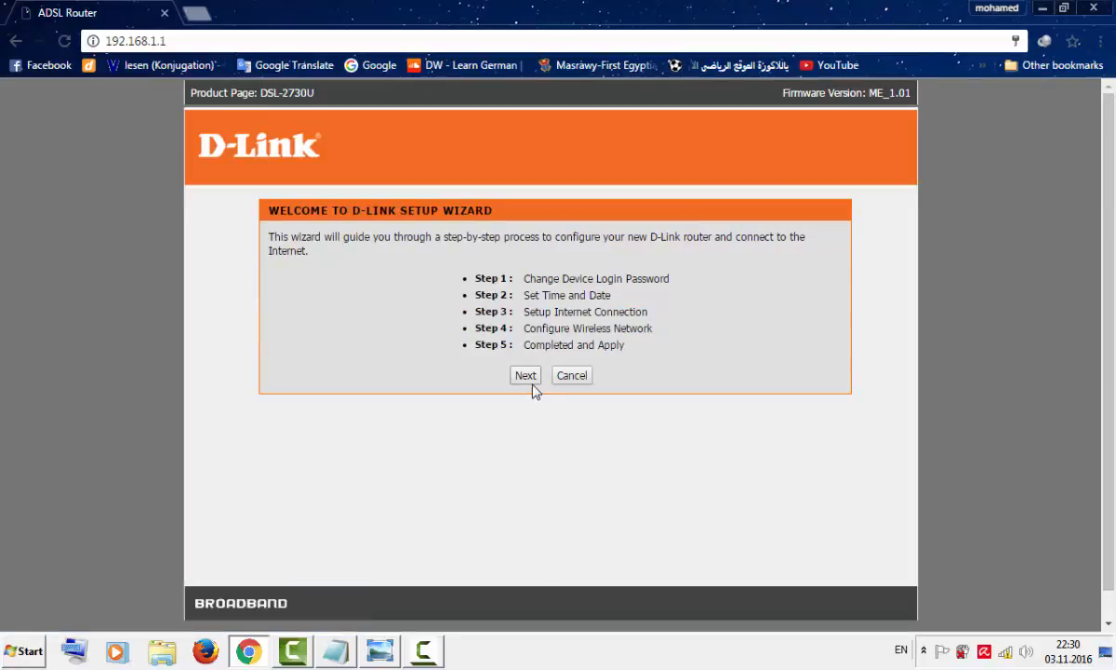
left_click(528, 377)
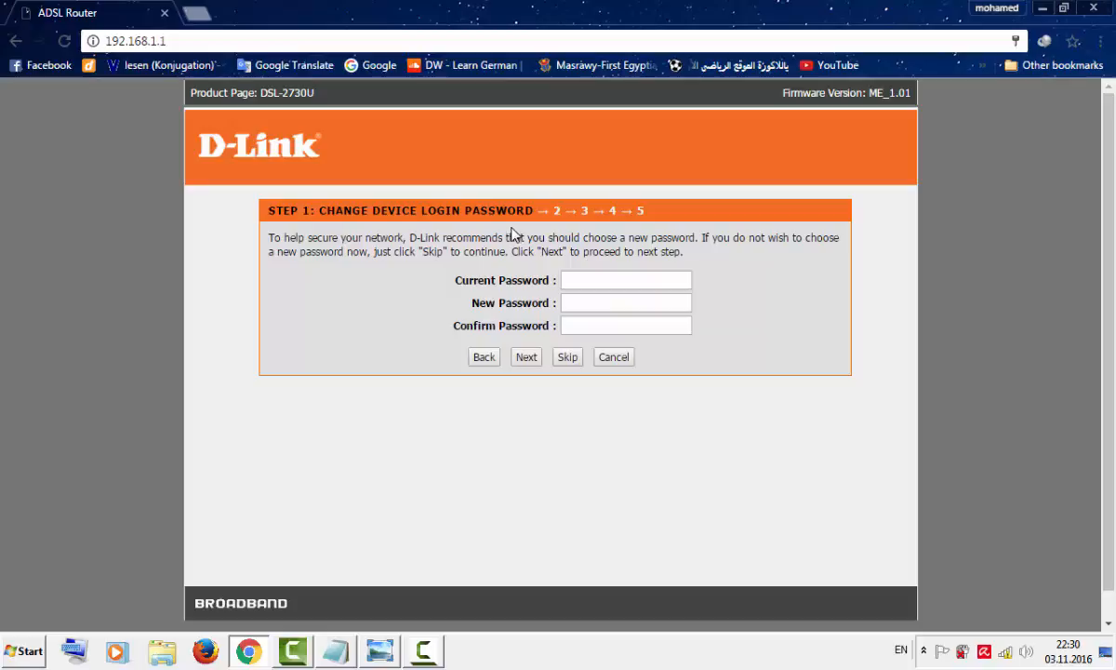
left_click(567, 361)
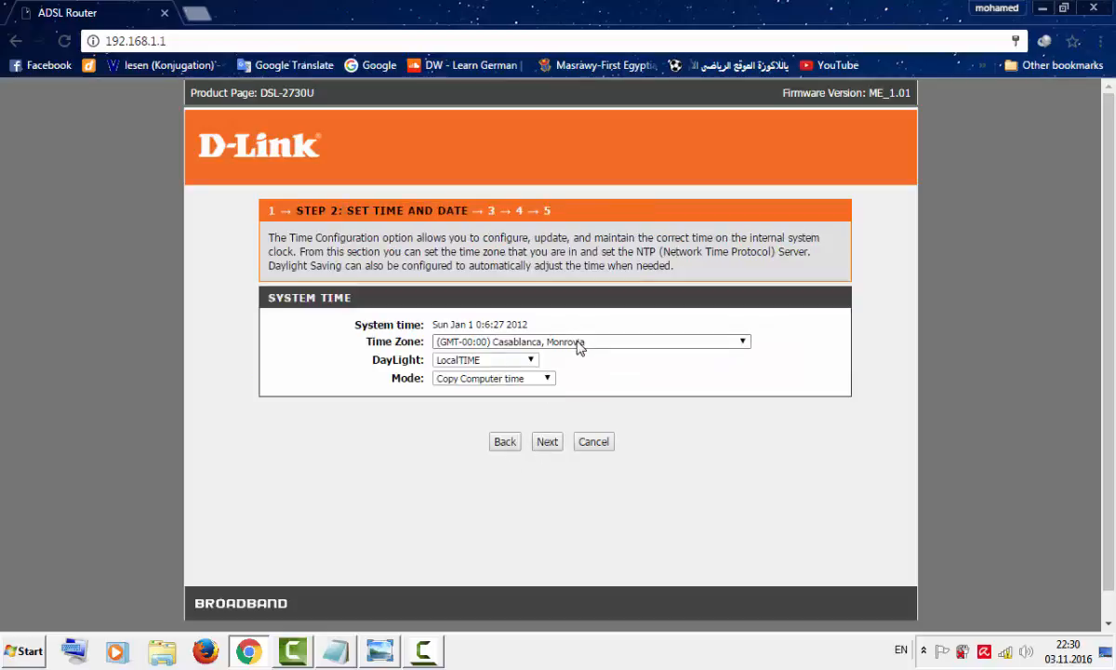
Set the router's time zone to (GMT+02:00) Cairo and proceed to the Internet connection setup.
left_click(579, 342)
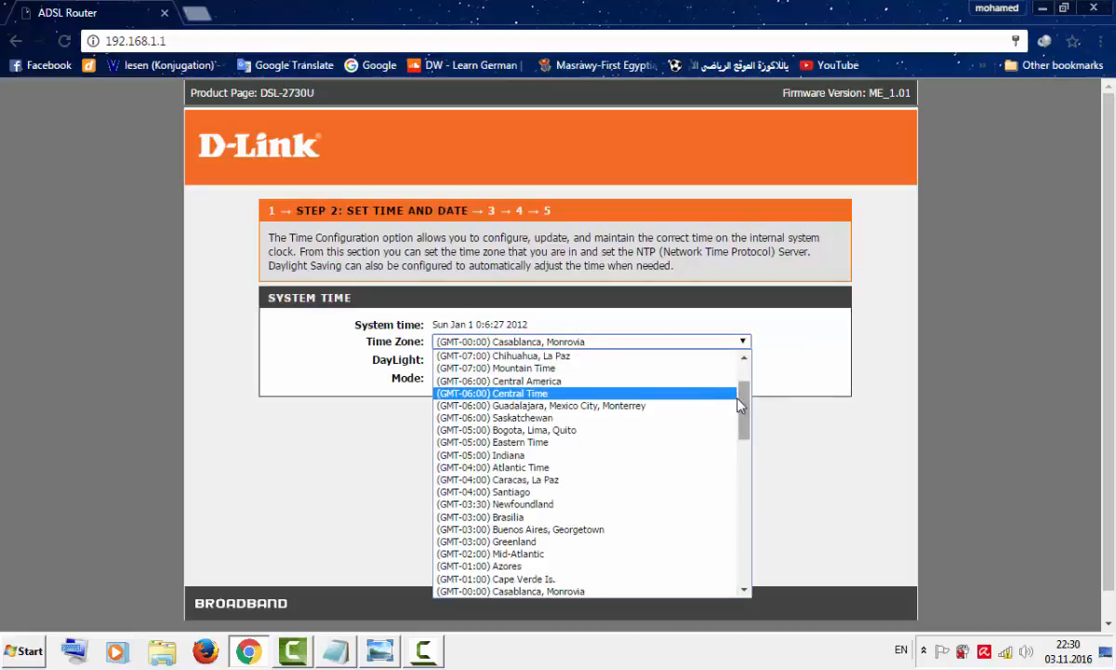
left_click_drag(741, 408, 731, 452)
left_click(660, 481)
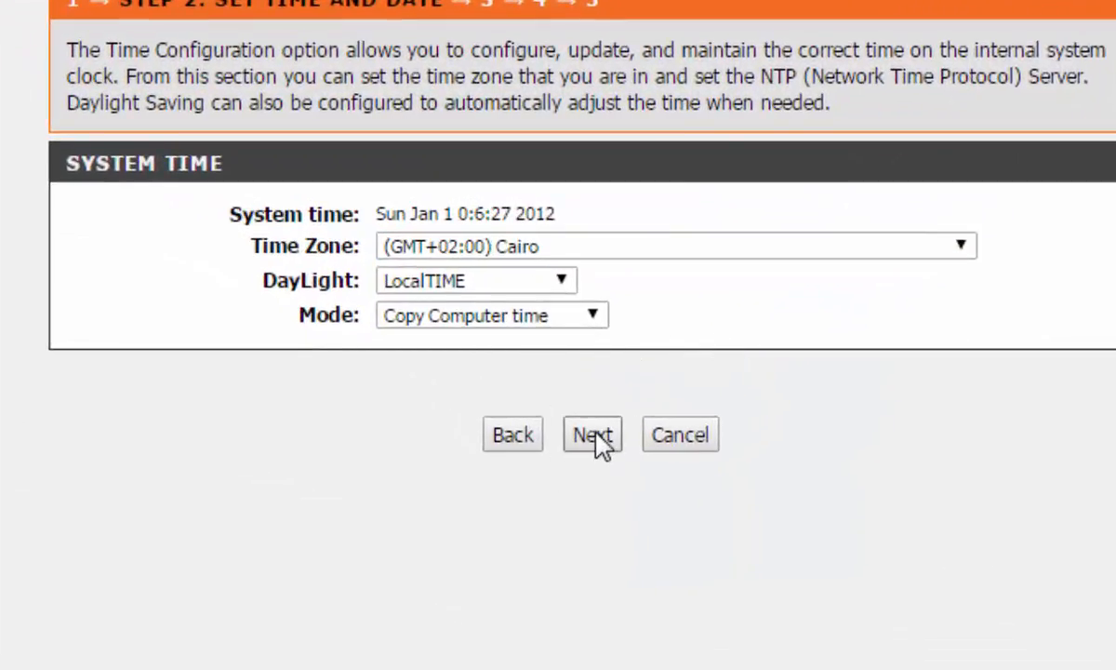
left_click(595, 437)
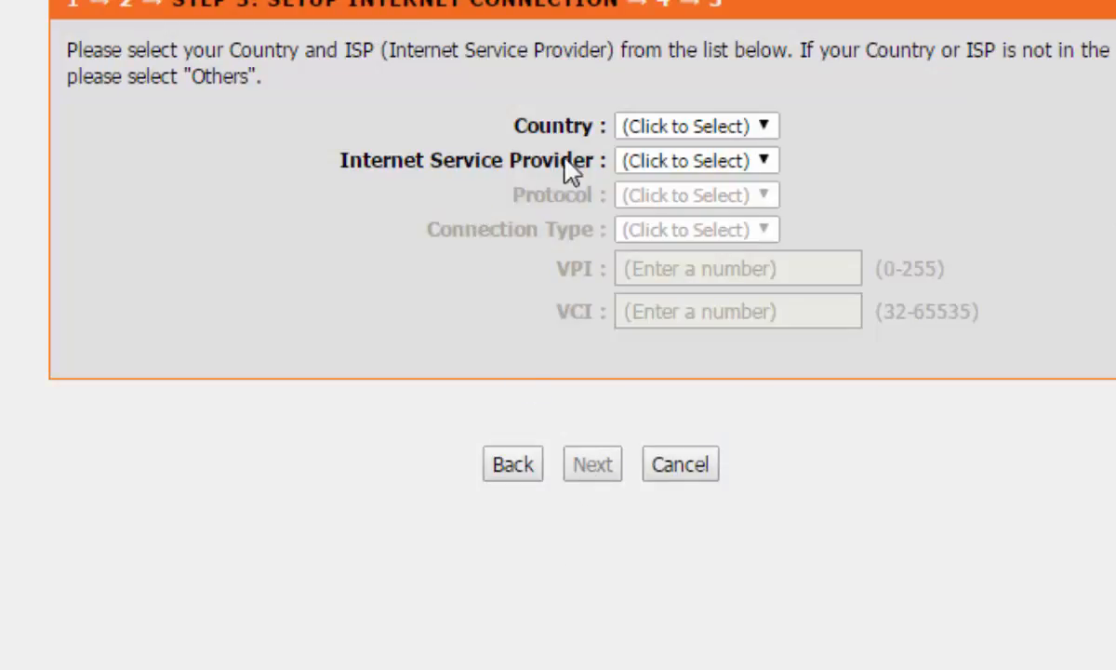
Choose Egypt as the country for the Internet connection.
left_click(650, 139)
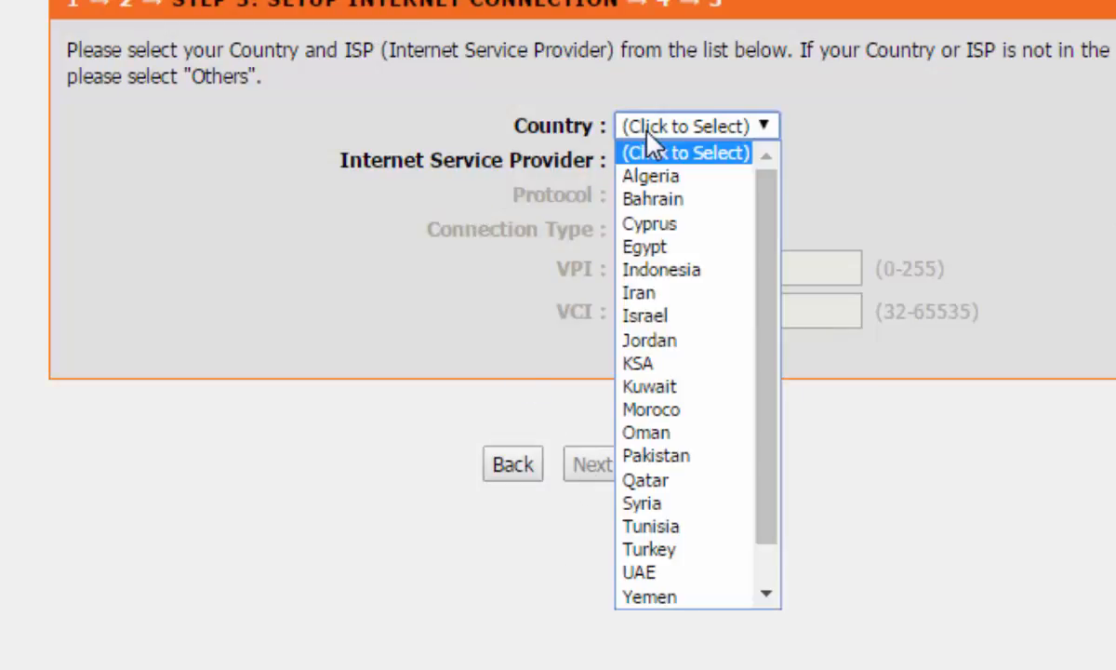
left_click(667, 248)
left_click(850, 166)
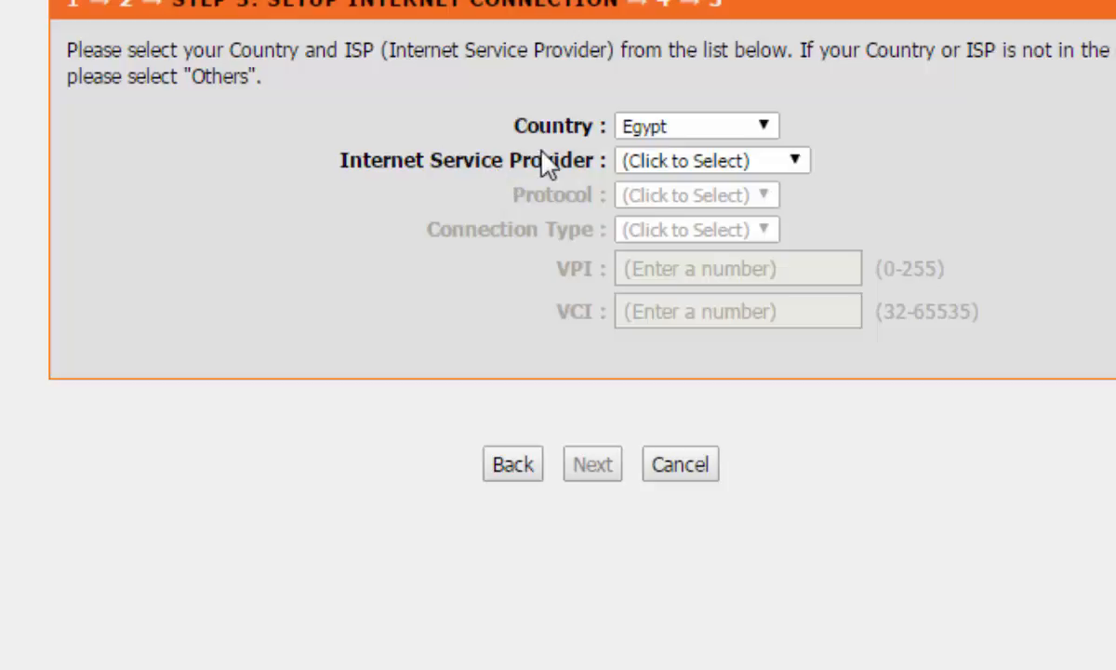
Choose TeData(PPPoA) as the Internet service provider and check the available protocol options.
left_click(681, 166)
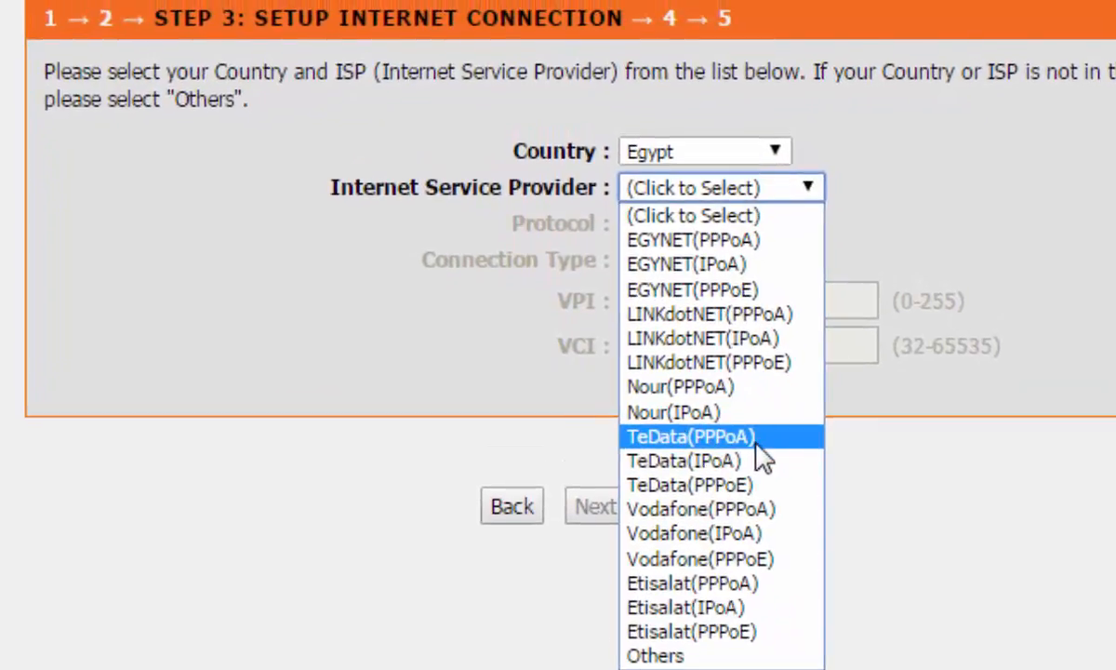
left_click(760, 455)
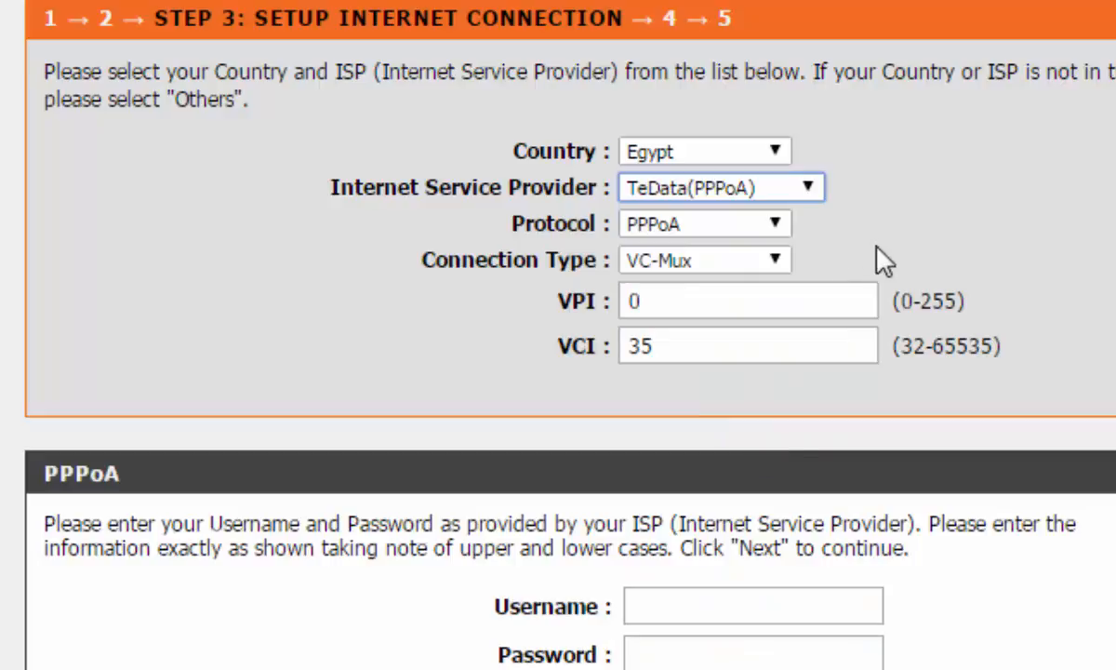
left_click(747, 226)
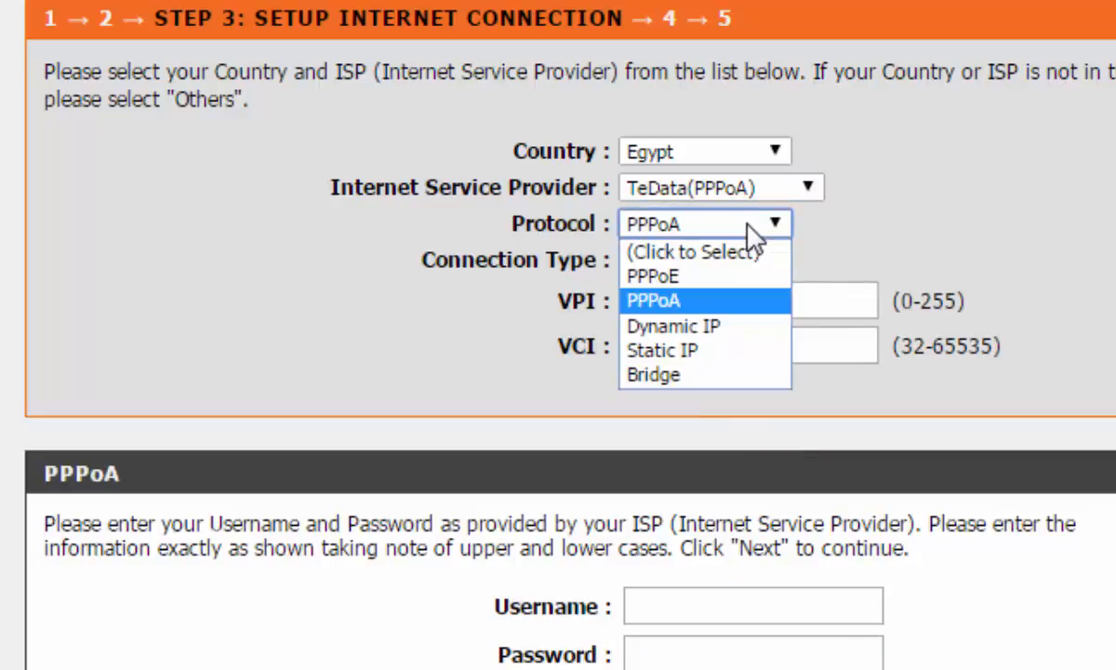
left_click(749, 224)
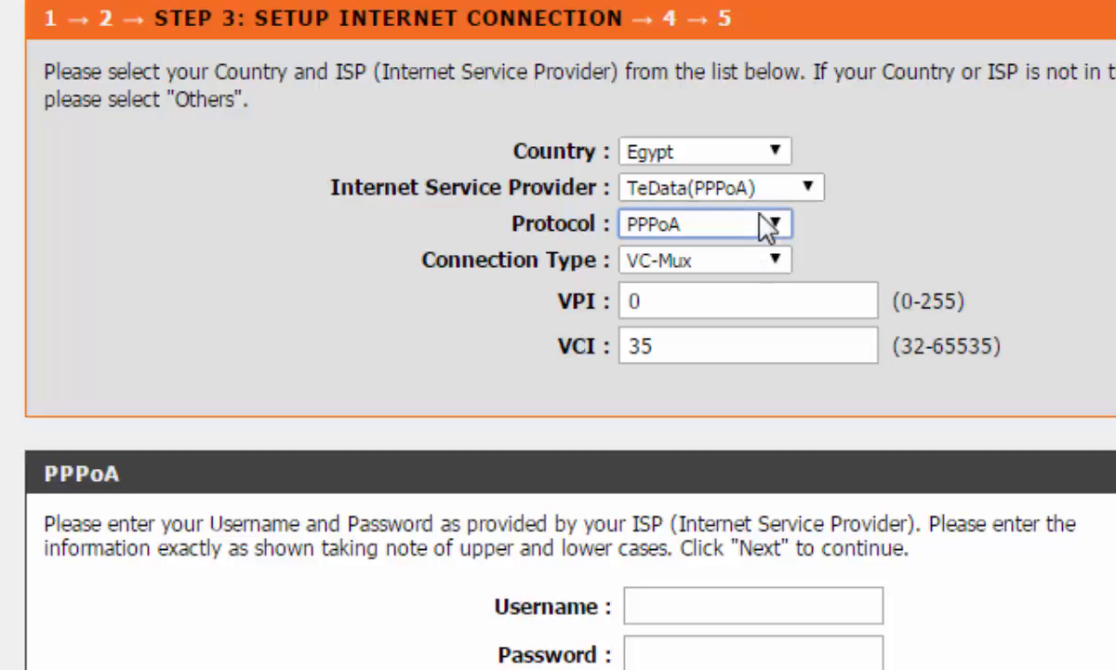
Change the Internet service provider to TeData(PPPoE) and check the connection type options.
left_click(768, 194)
left_click(739, 485)
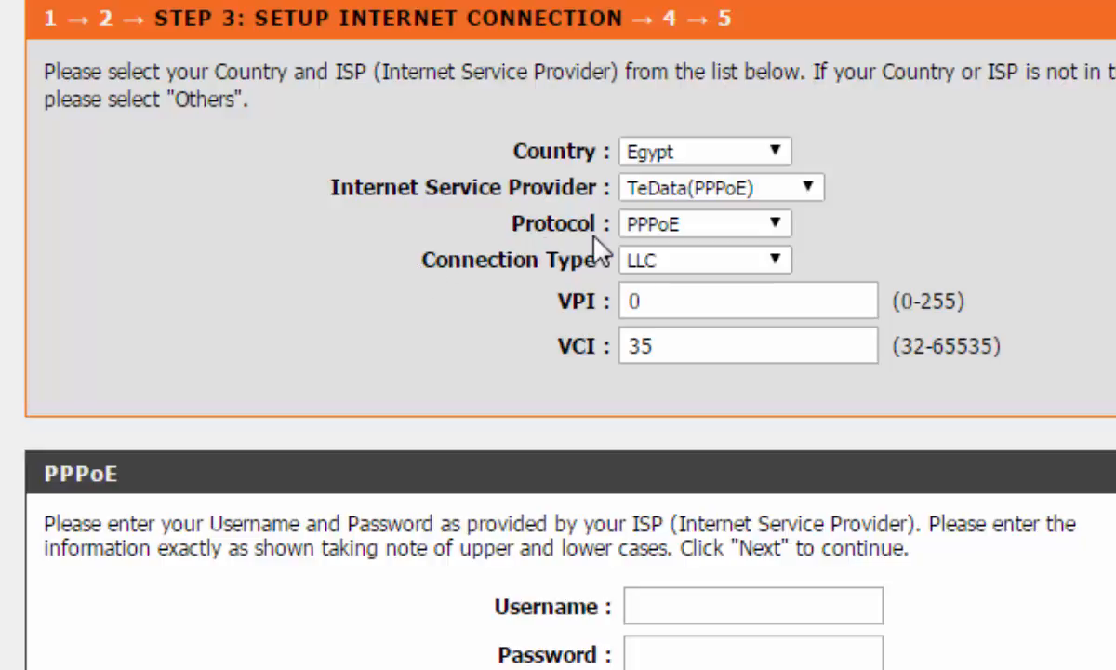
left_click_drag(423, 257, 699, 275)
left_click(699, 275)
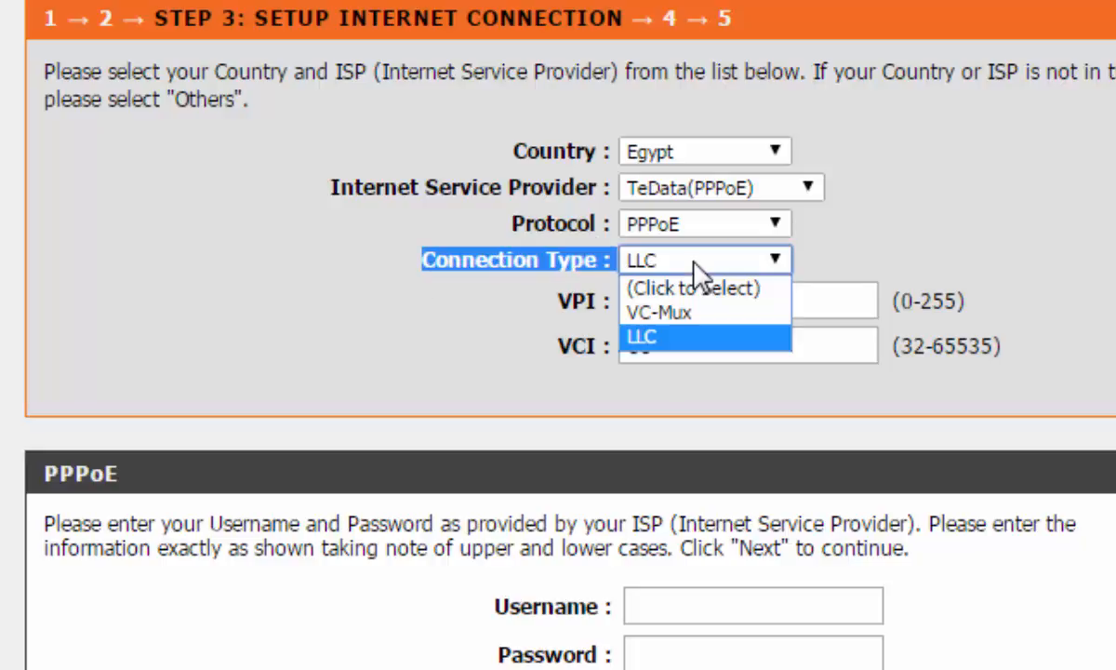
left_click(700, 275)
left_click(521, 309)
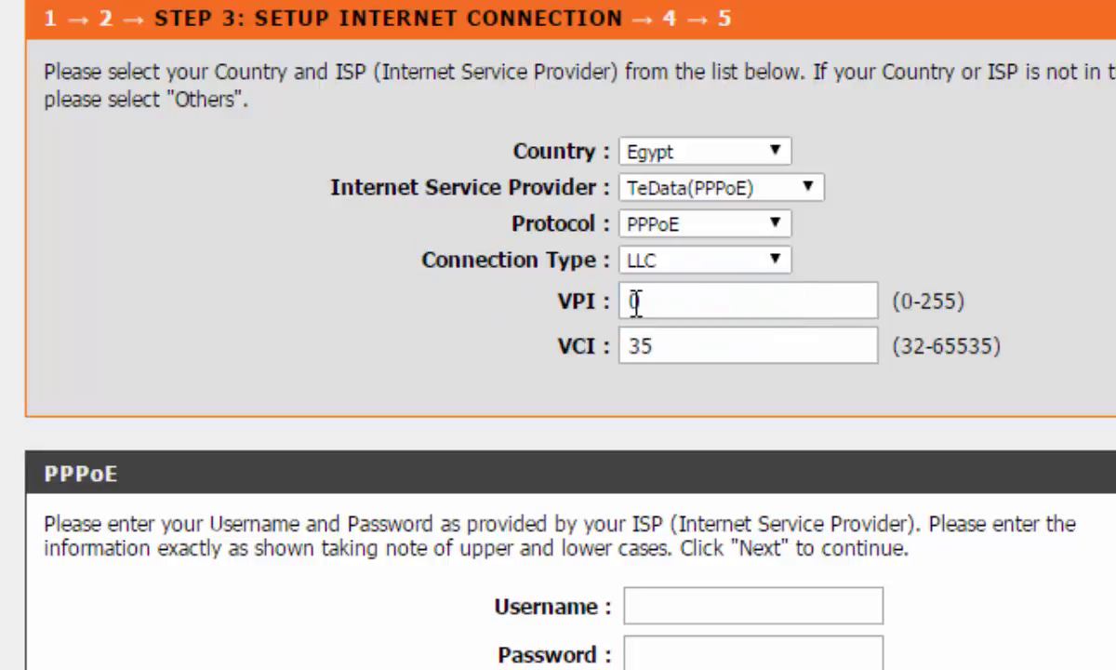
Clear the VPI value and enter 0 again.
left_click(712, 302)
key("BackSpace")
left_click(523, 350)
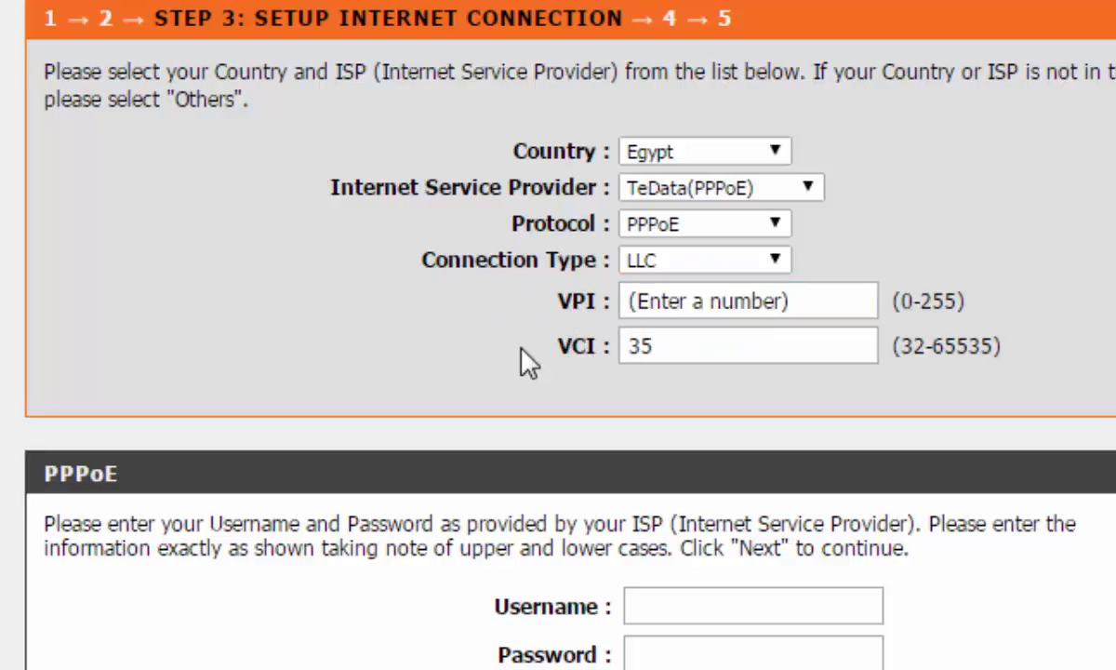
left_click(686, 306)
type("0")
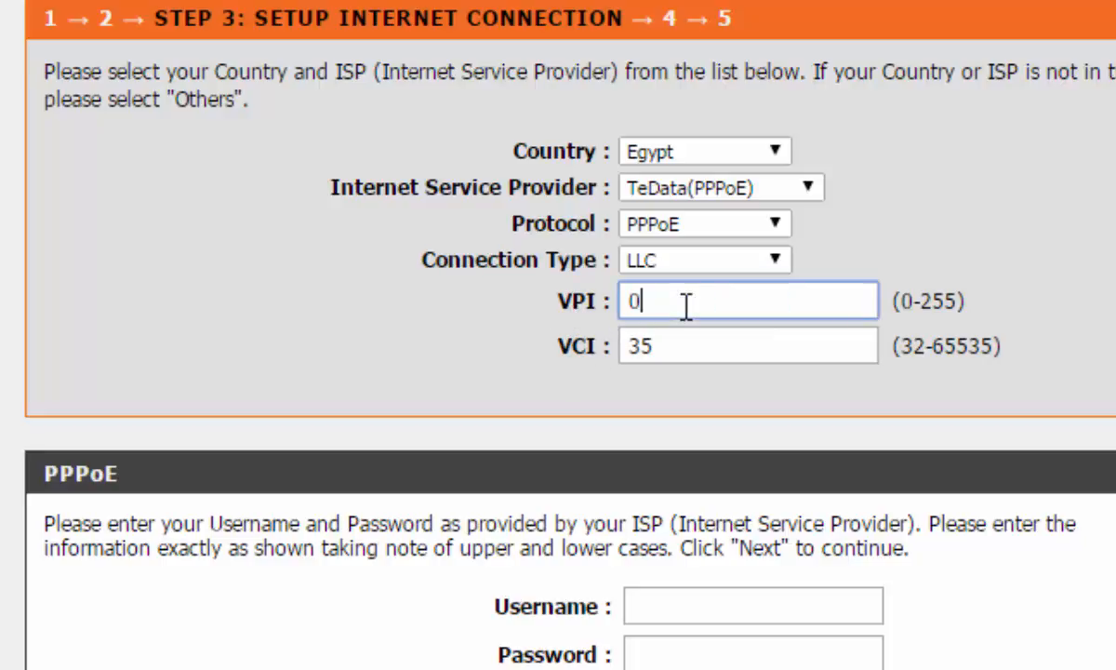
left_click(457, 333)
Paste the ISP account username into the PPPoE login details.
scroll(456, 334, "down", 2)
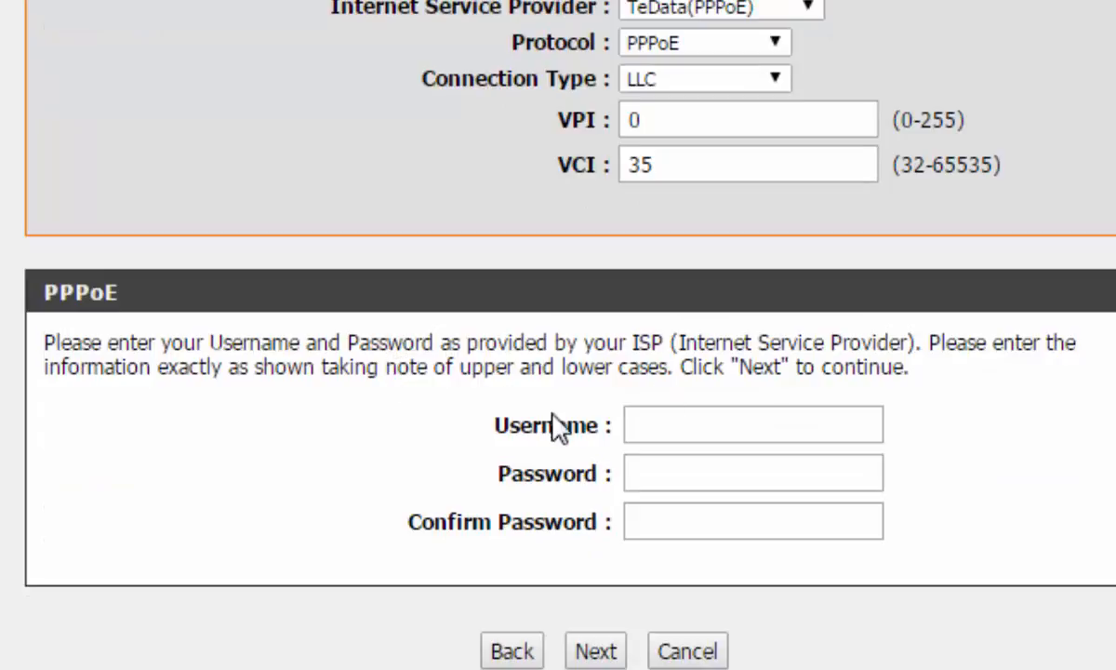
left_click(657, 425)
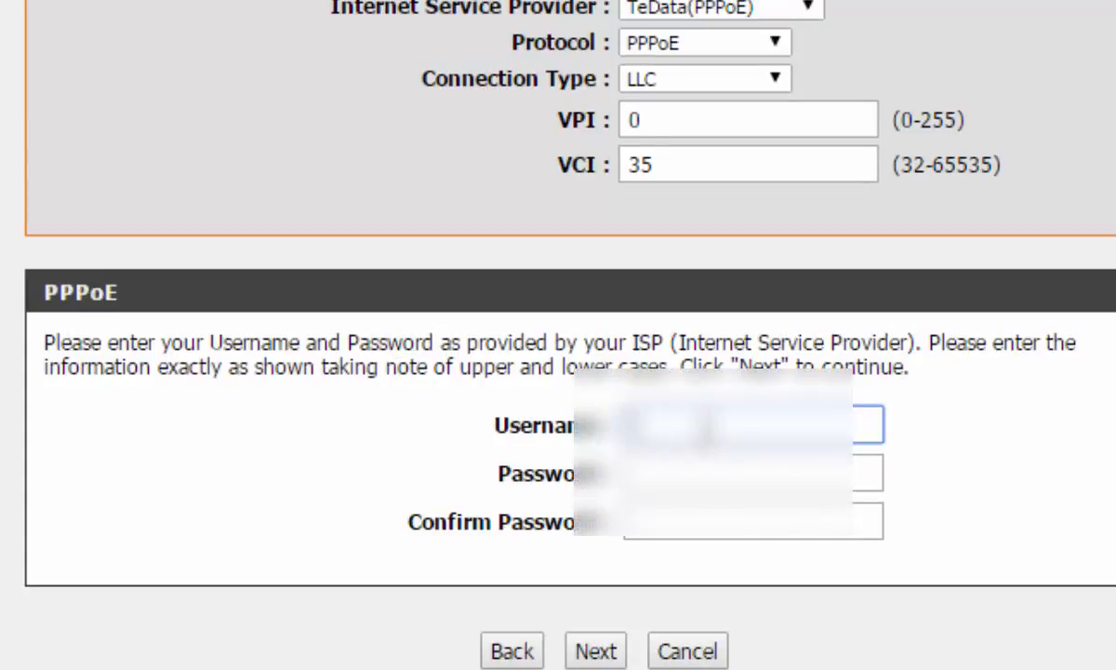
left_click(651, 474)
left_click(686, 435)
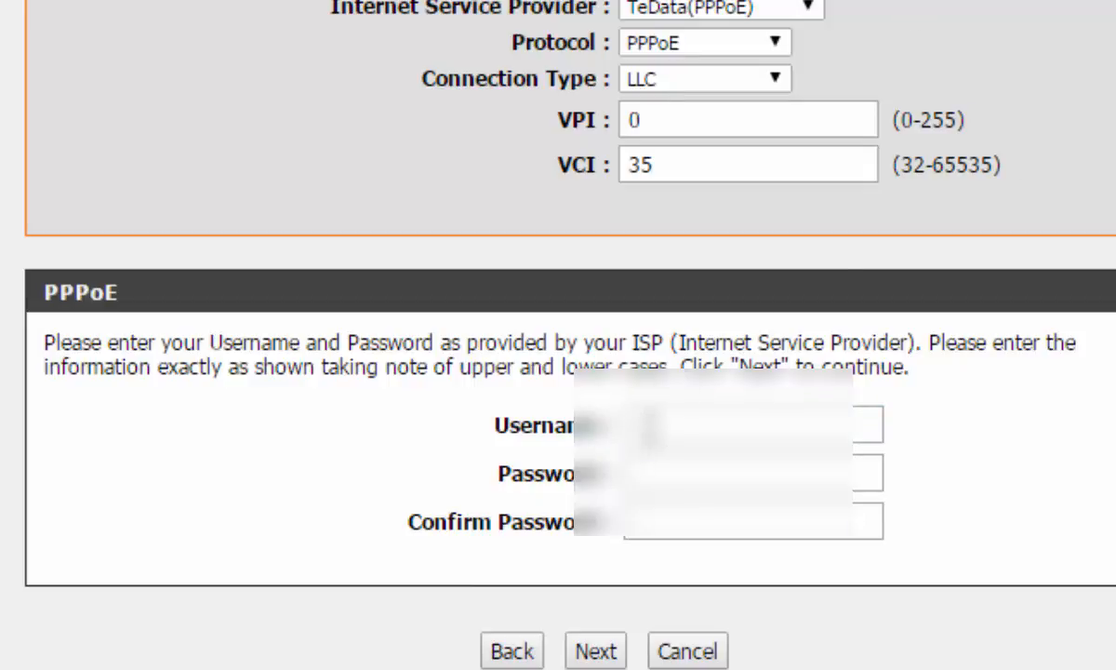
left_click(642, 425)
right_click(649, 426)
left_click(738, 152)
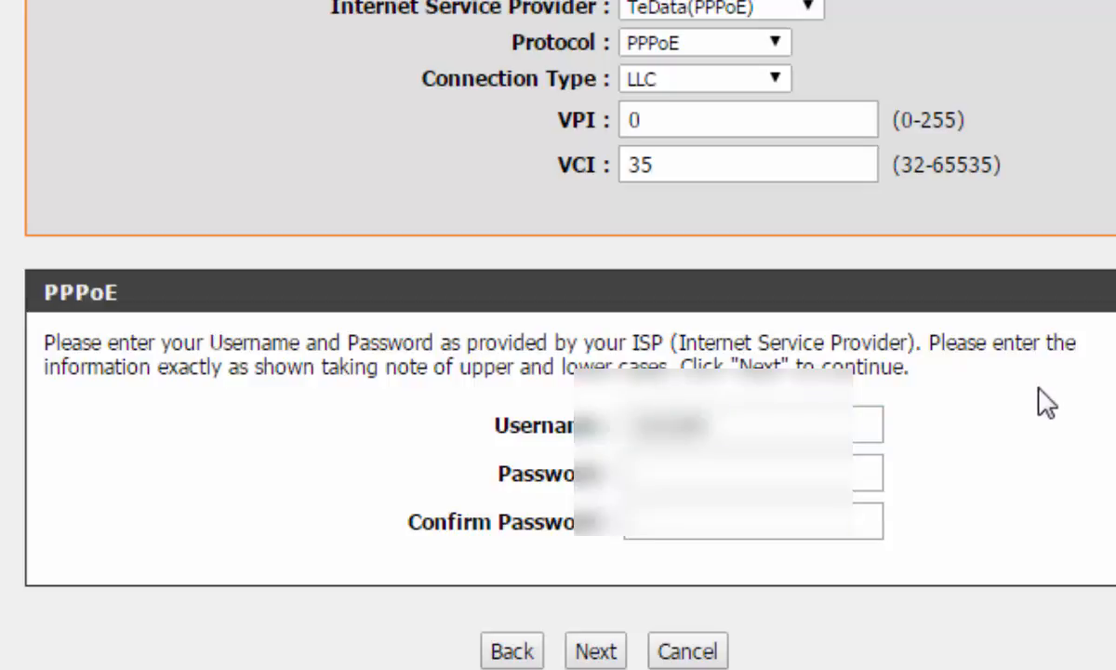
Paste the ISP account password into the PPPoE password and password confirmation fields.
left_click(688, 473)
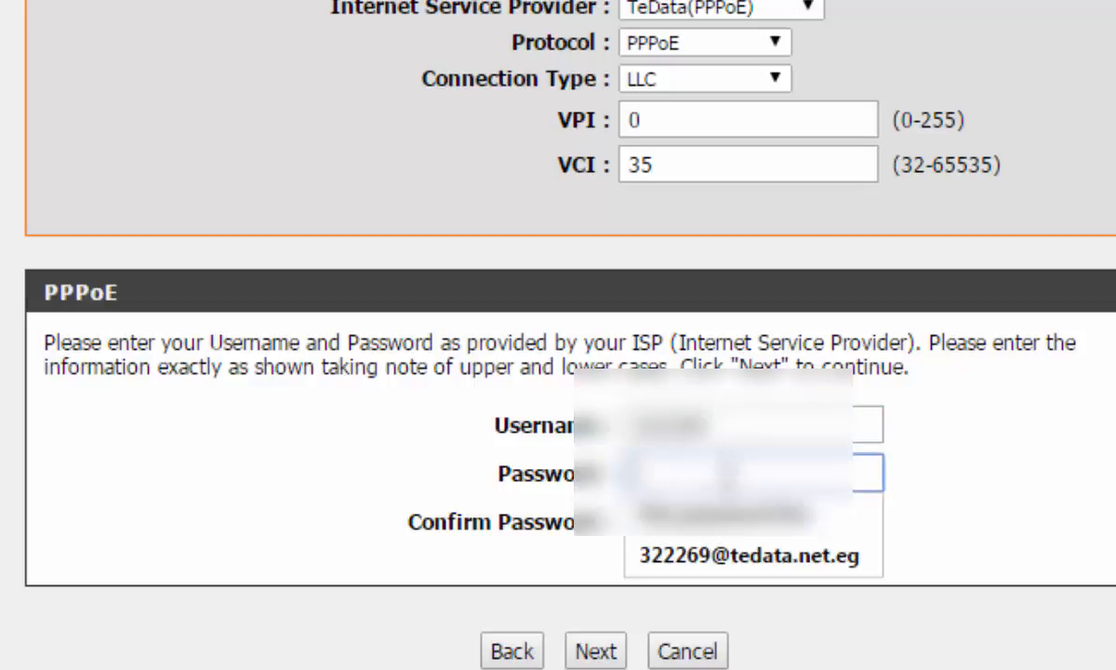
right_click(724, 474)
left_click(809, 204)
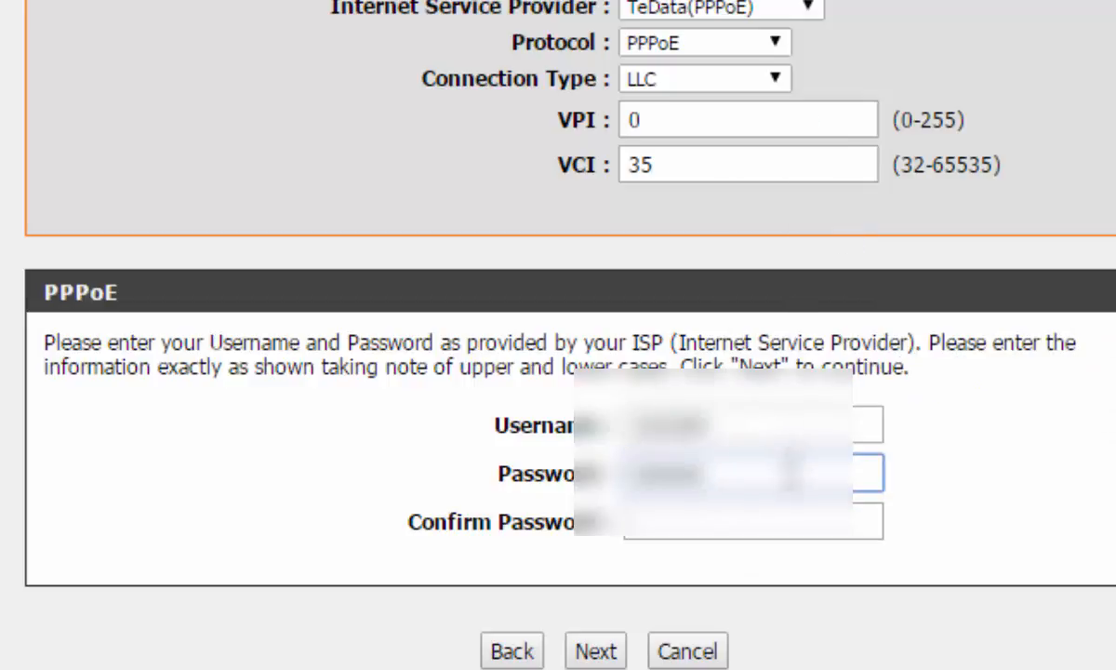
left_click(755, 520)
right_click(753, 521)
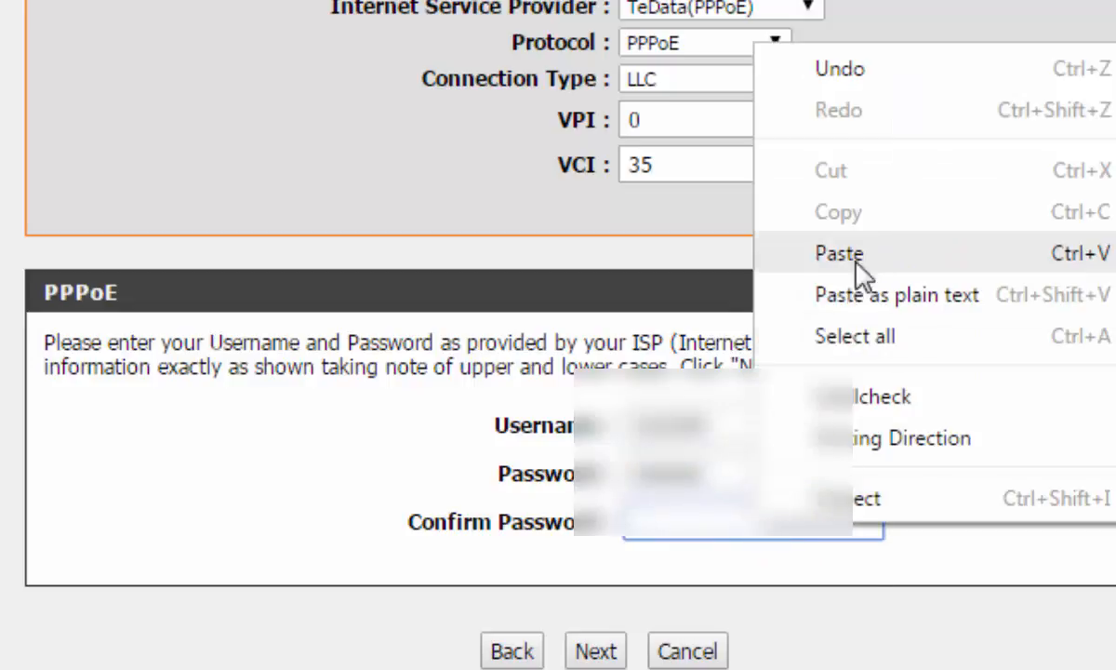
left_click(859, 256)
left_click(785, 423)
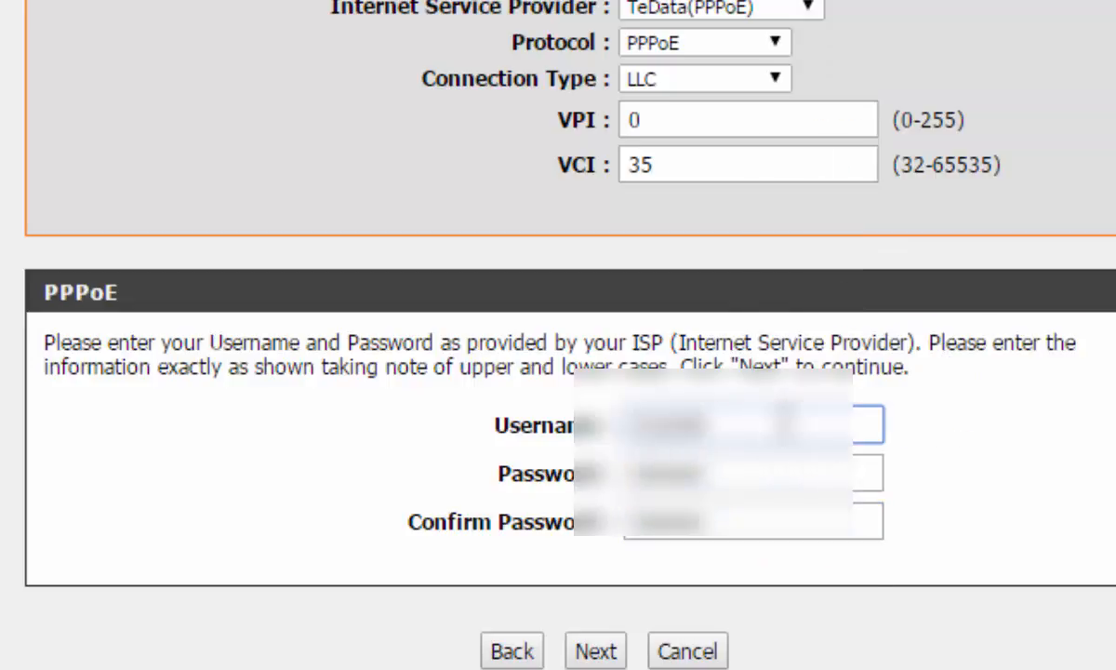
type("@teda")
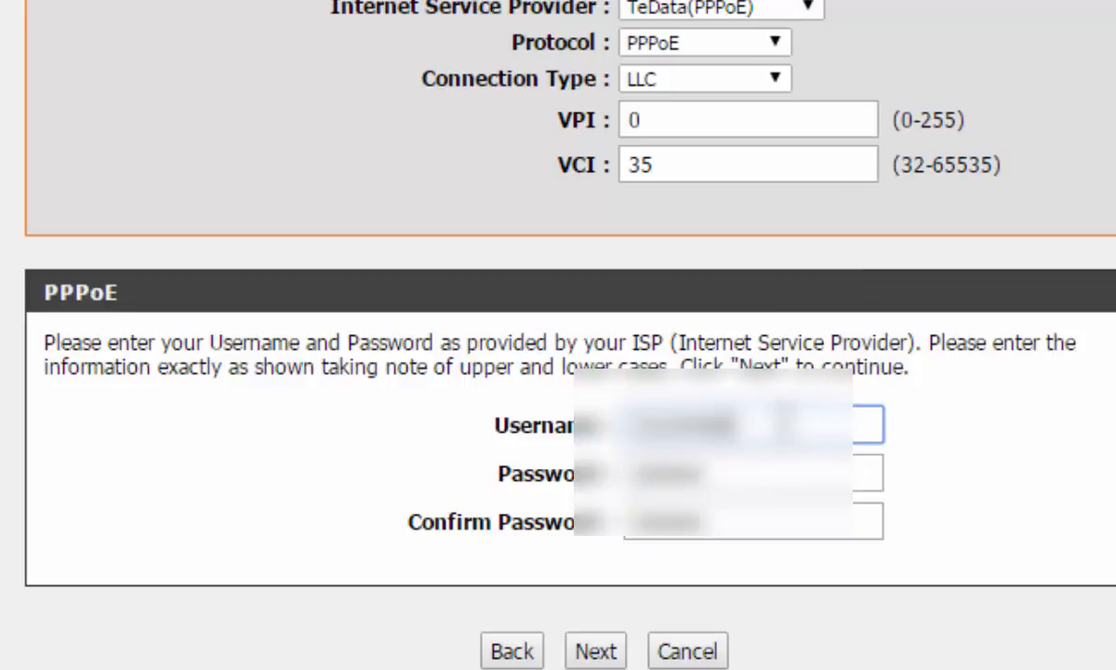
type("ta")
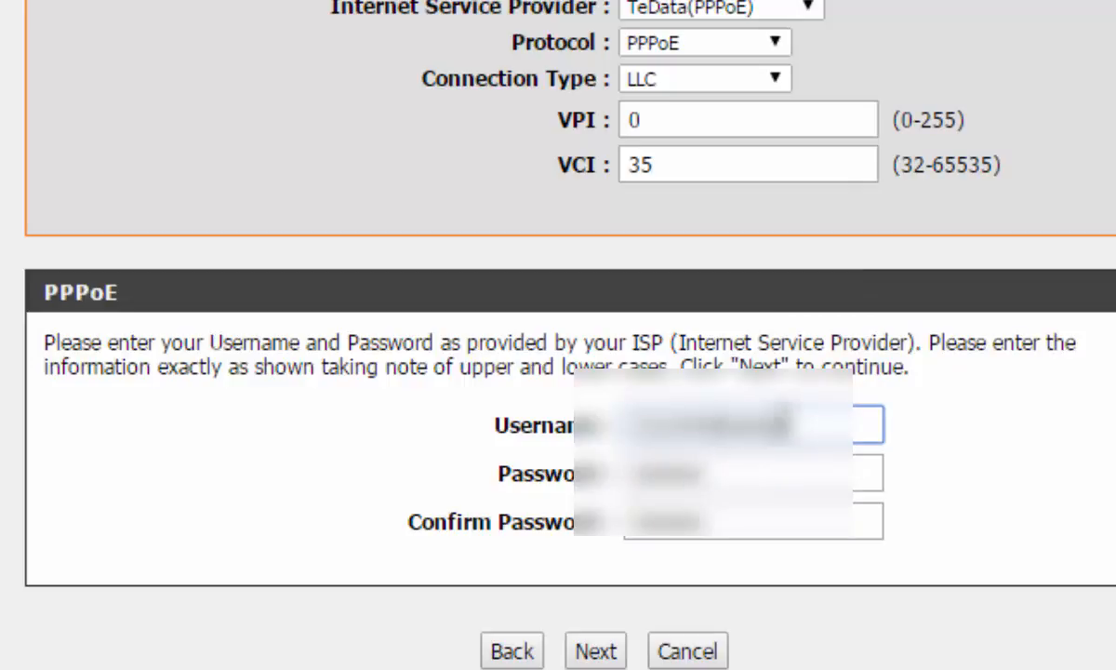
type(".net")
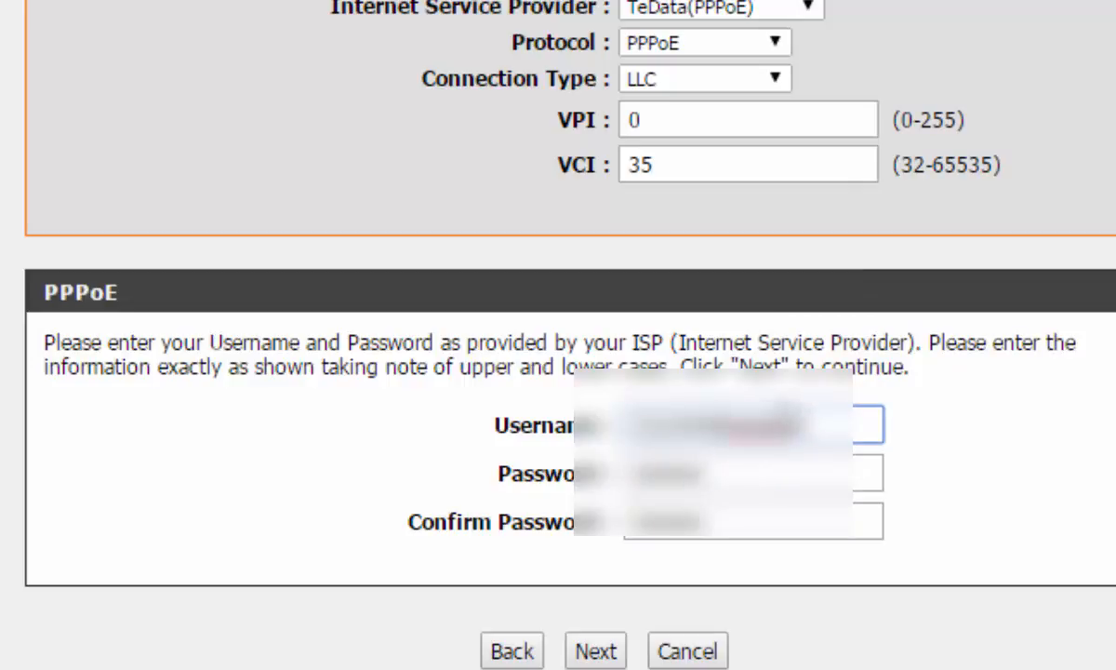
type(".eg")
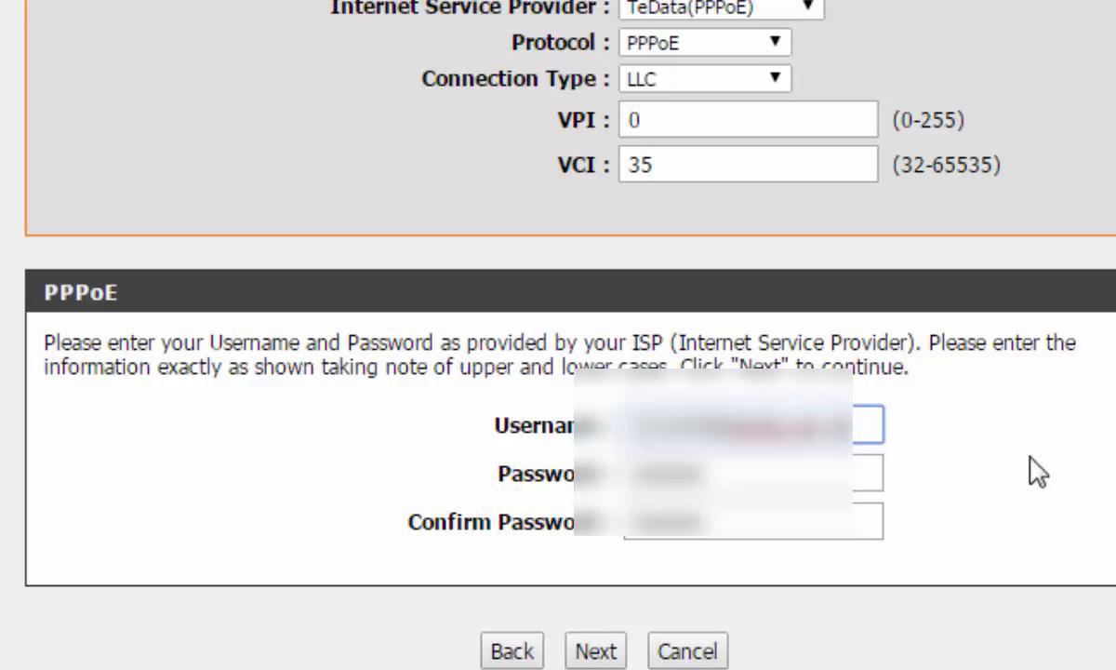
left_click(593, 652)
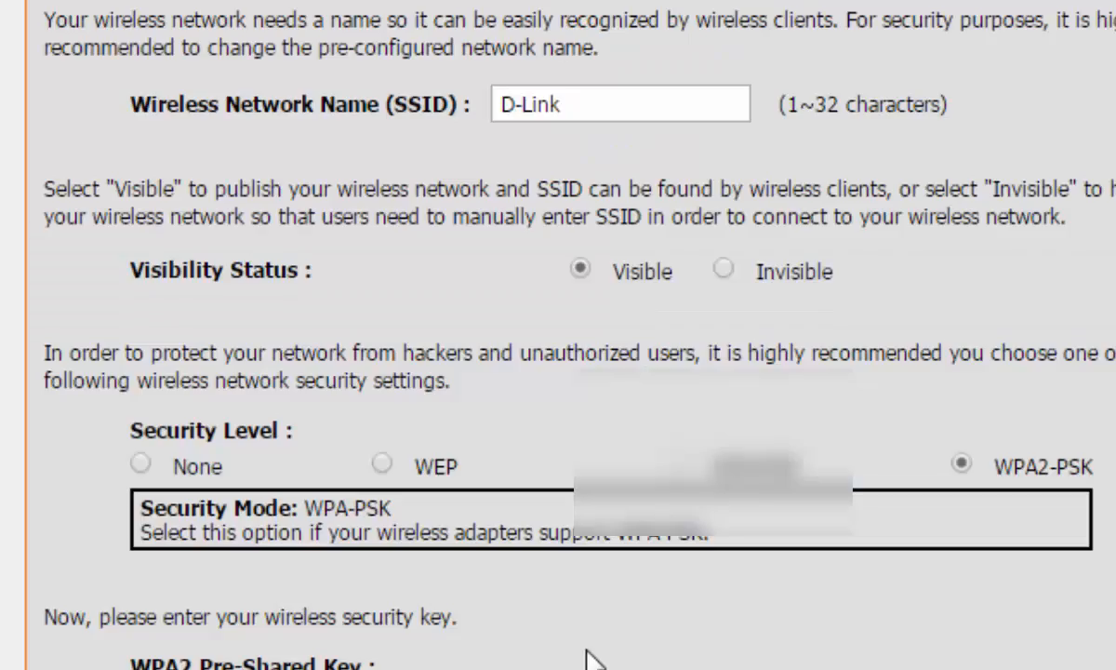
Disable the wireless network and enable it again.
scroll(474, 80, "up", 2)
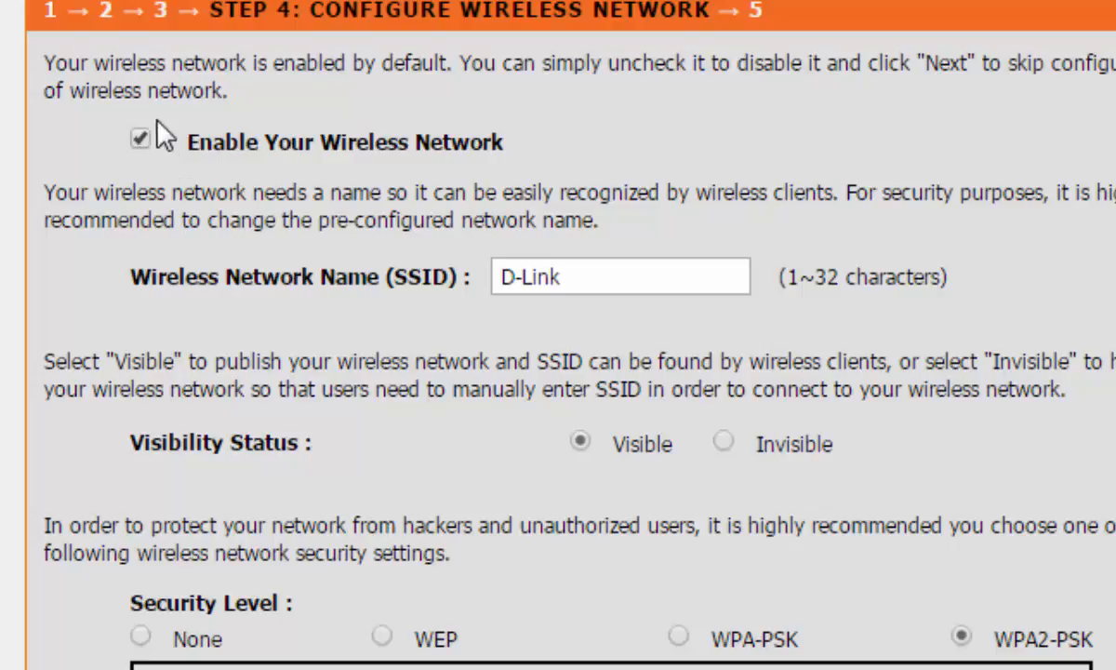
left_click(140, 142)
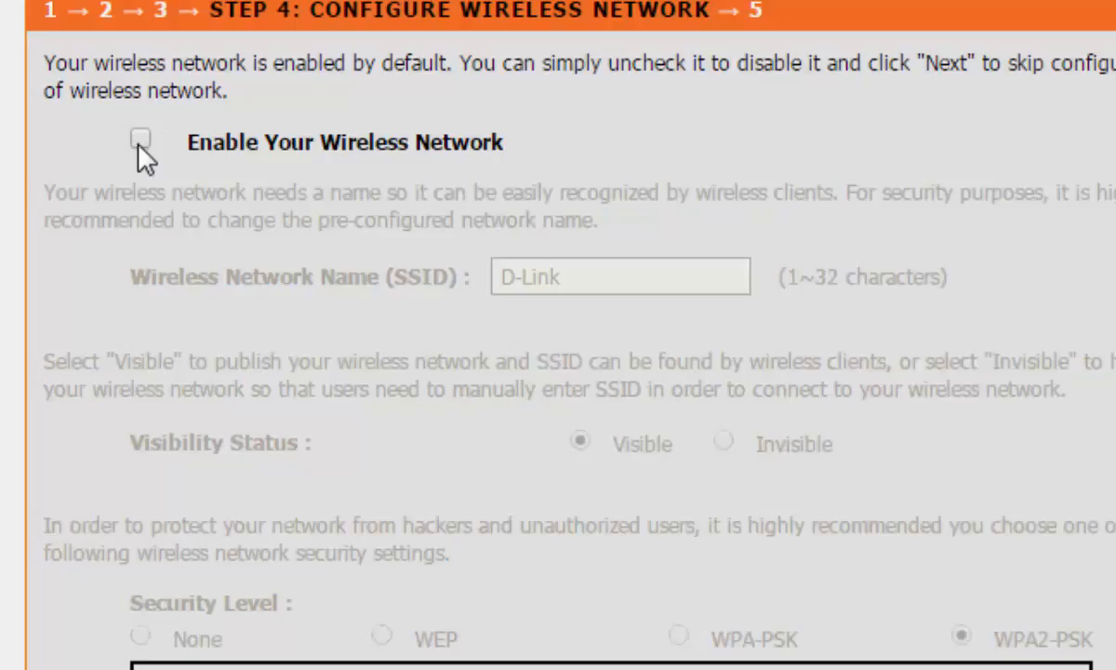
left_click(140, 142)
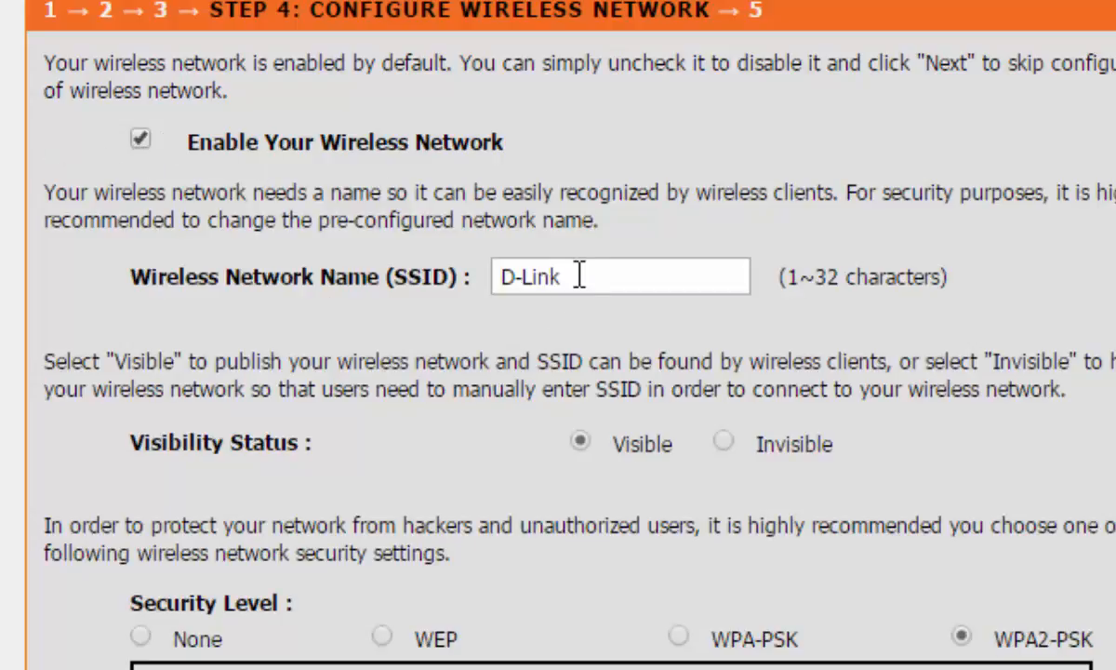
Replace the wireless network name (SSID) with "Techno App".
scroll(595, 154, "down", 2)
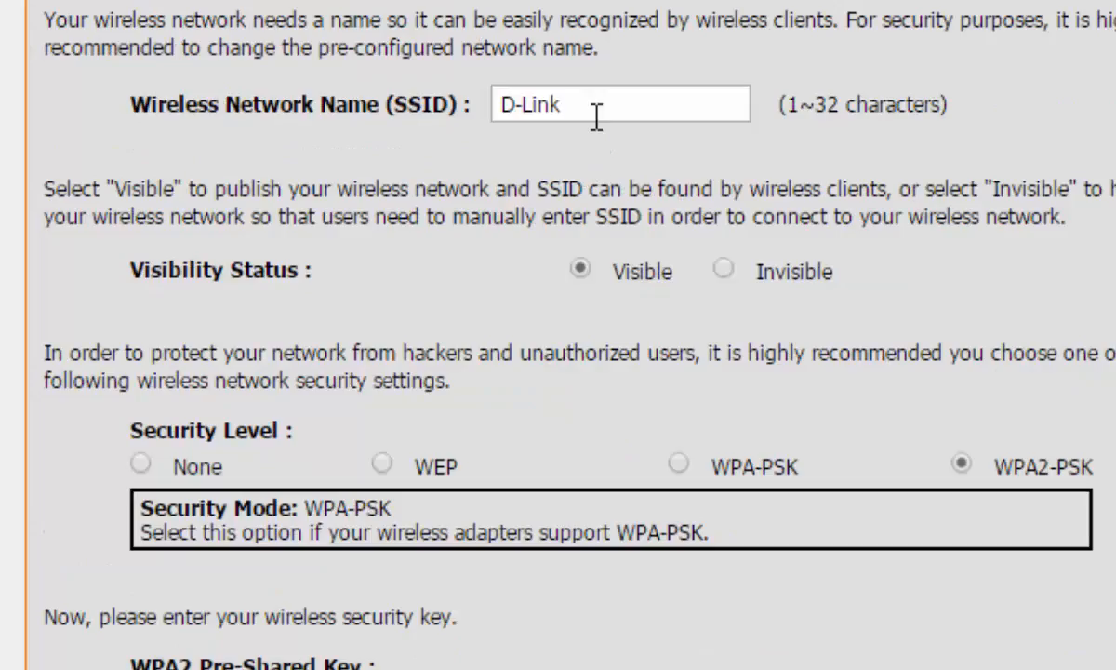
left_click(705, 105)
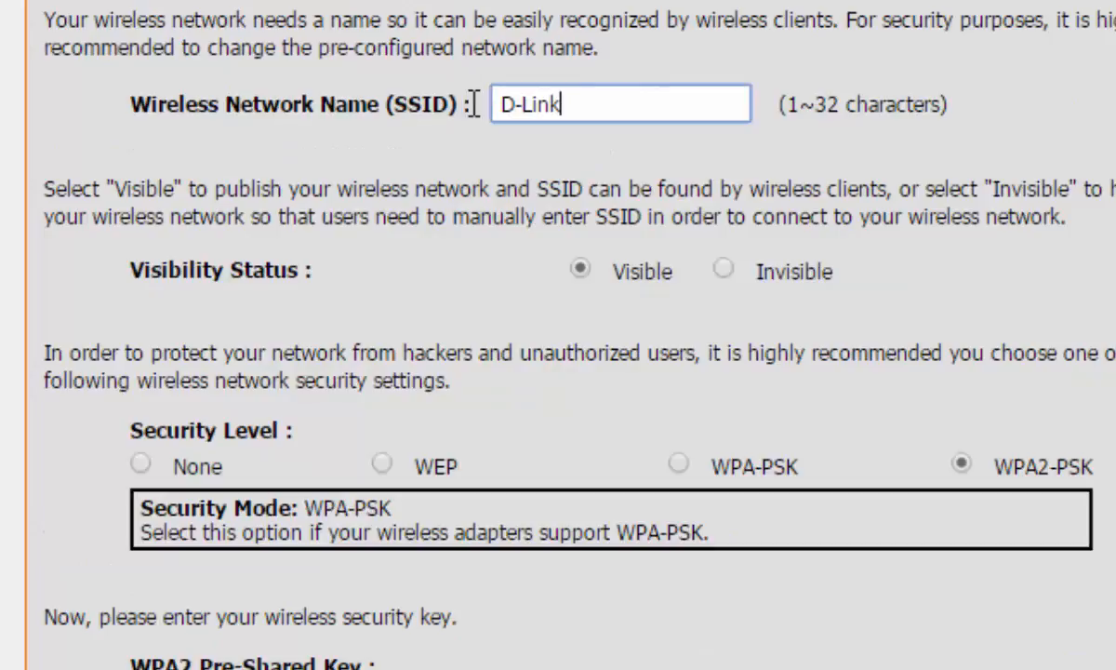
left_click_drag(474, 103, 280, 91)
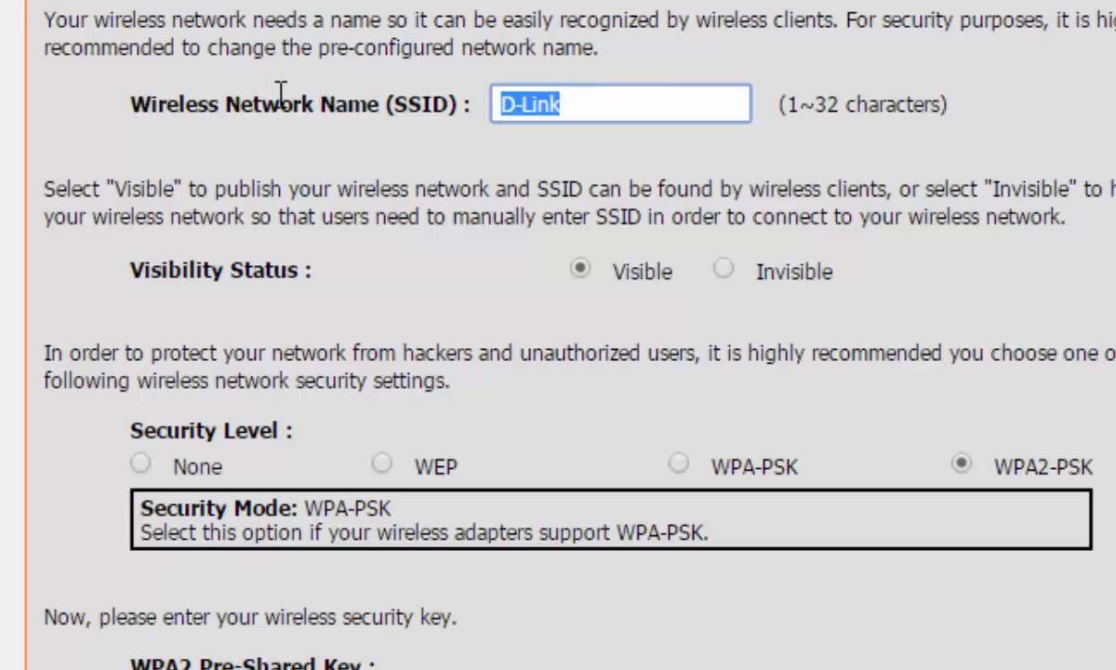
left_click(610, 98)
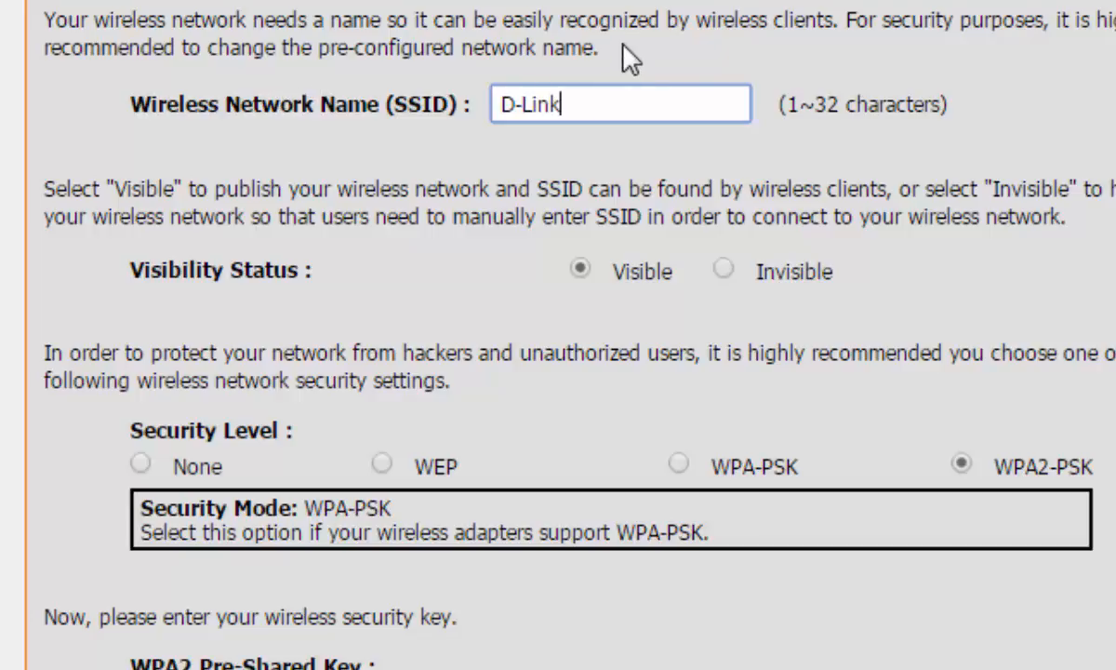
key("BackSpace")
key("BackSpace")
key("BackSpace")
key("BackSpace")
key("BackSpace")
key("BackSpace")
type("T")
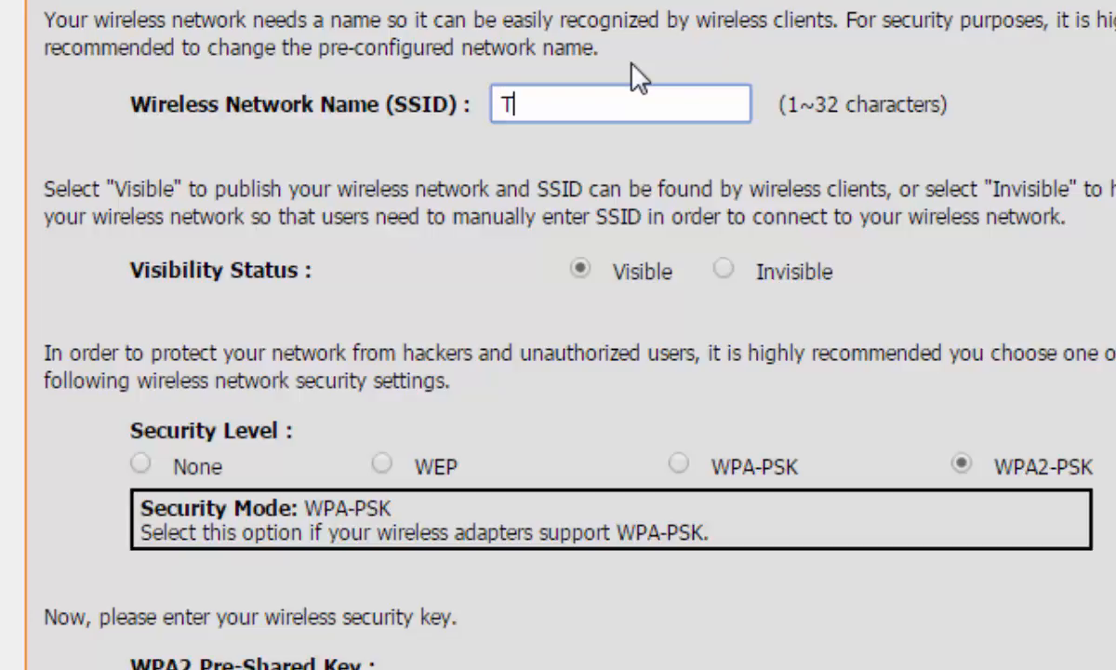
type("echno")
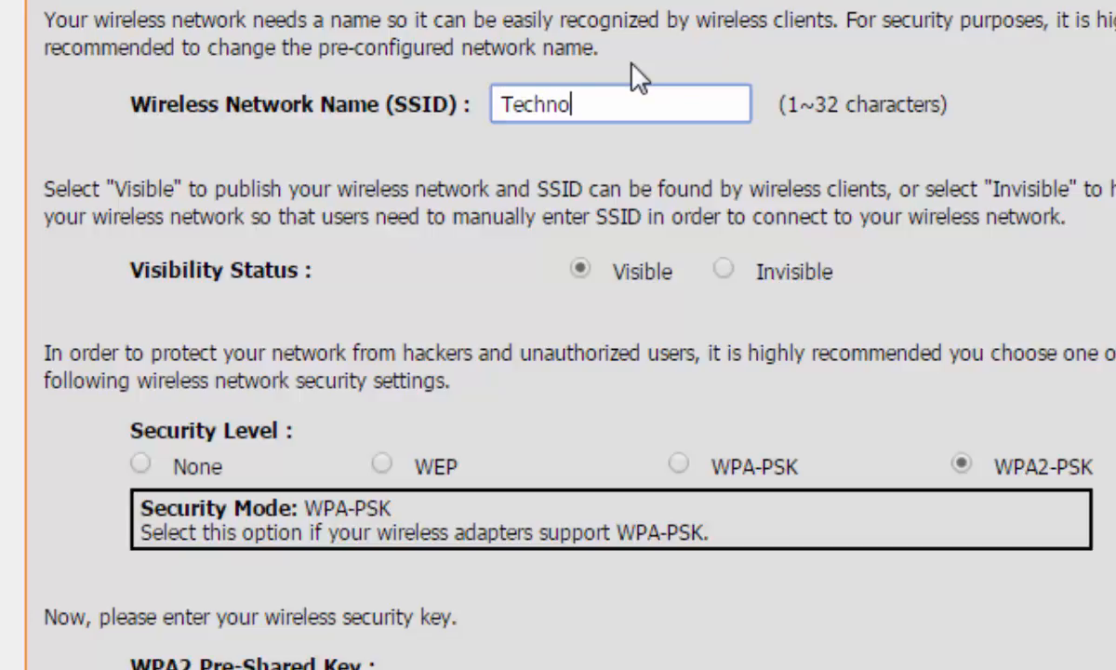
type(" App")
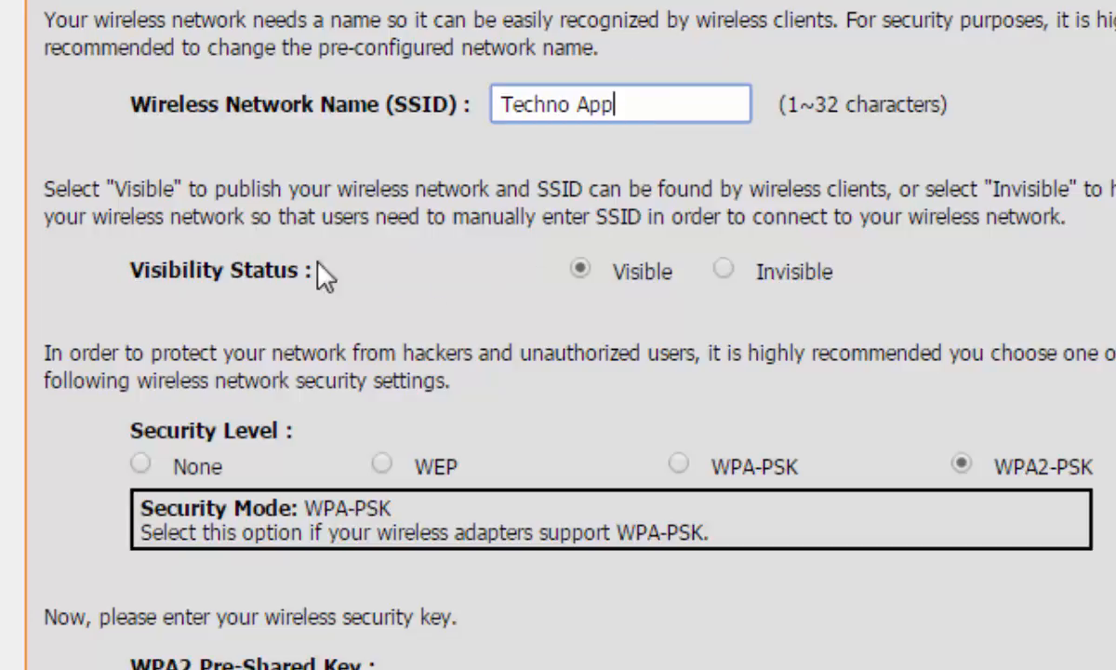
Replace the WPA2 pre-shared key with the saved wireless security key suggested for the field.
scroll(291, 273, "down", 3)
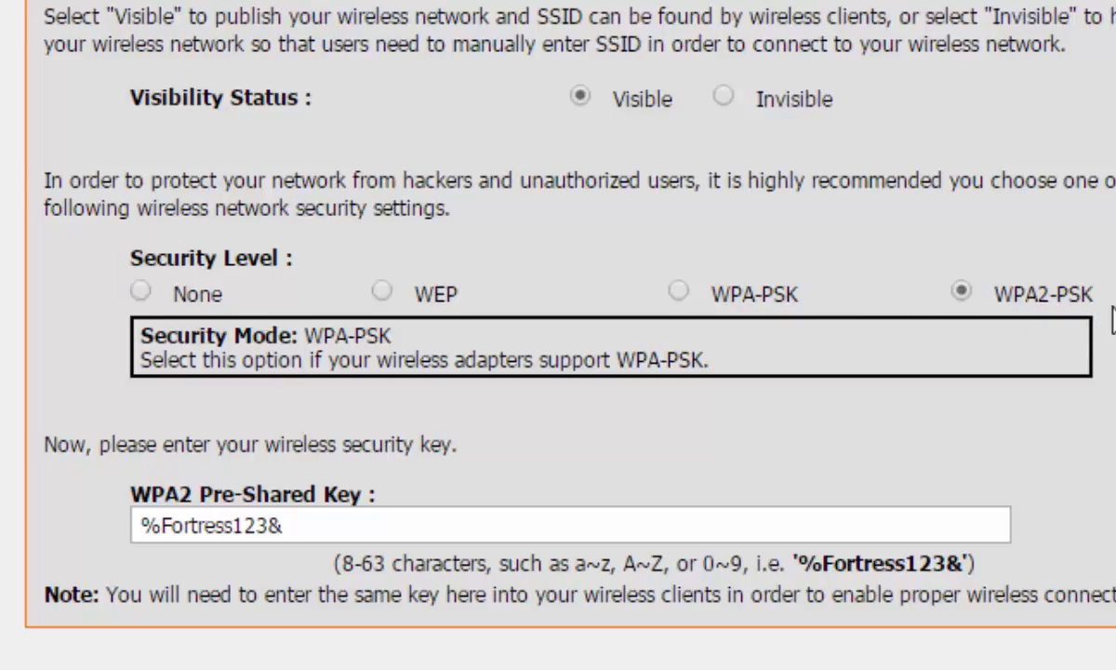
scroll(698, 418, "down", 1)
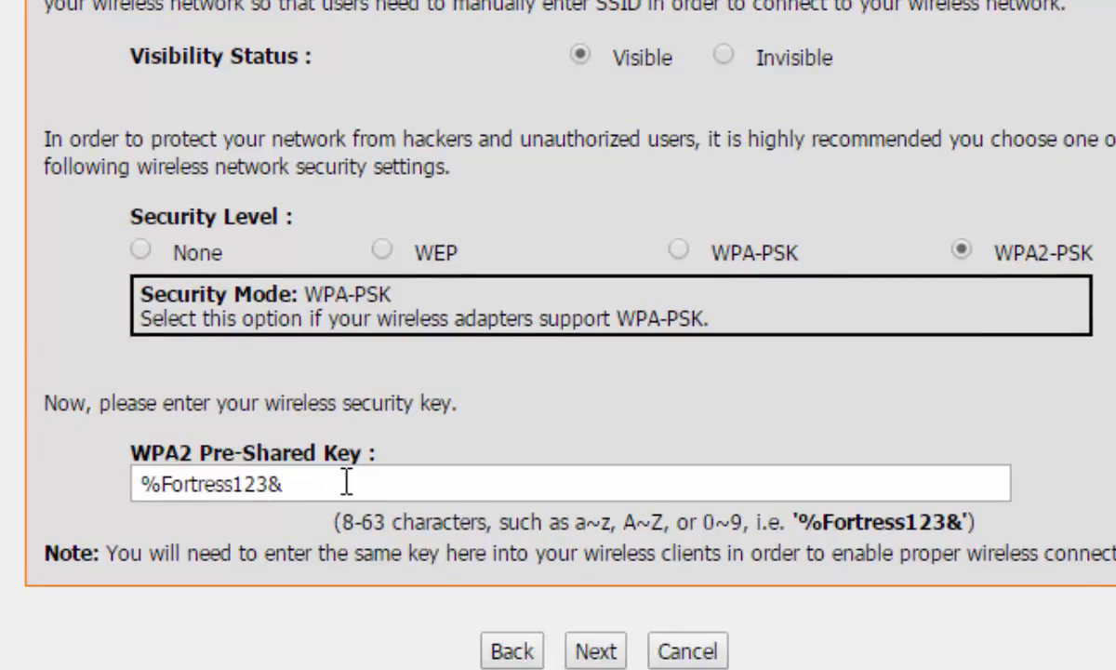
left_click(300, 485)
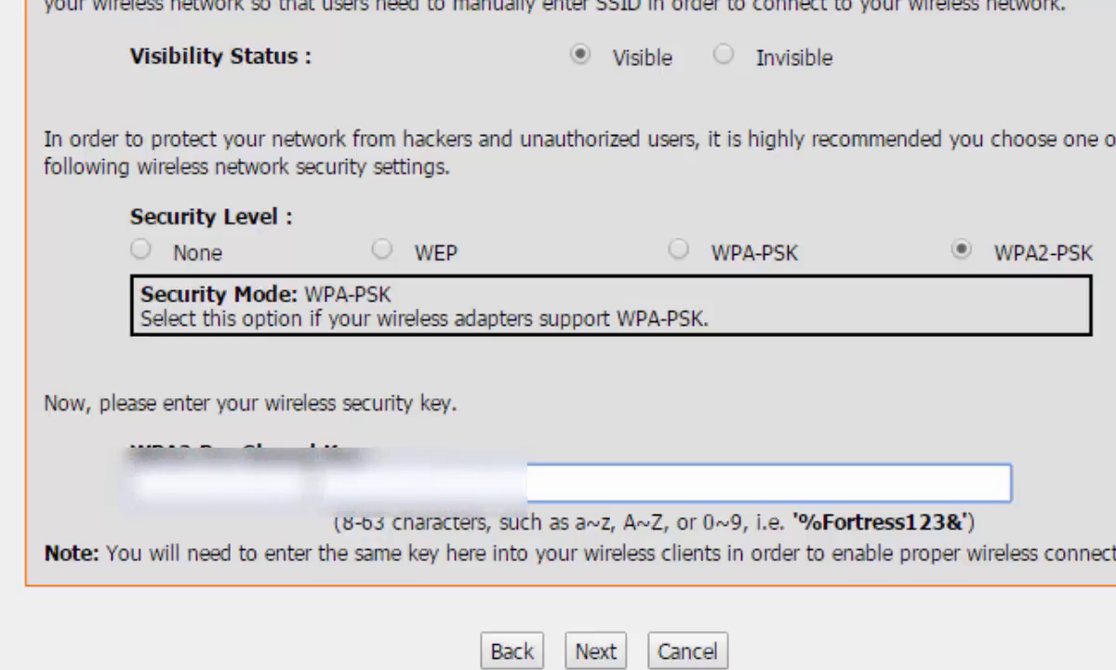
key("Down")
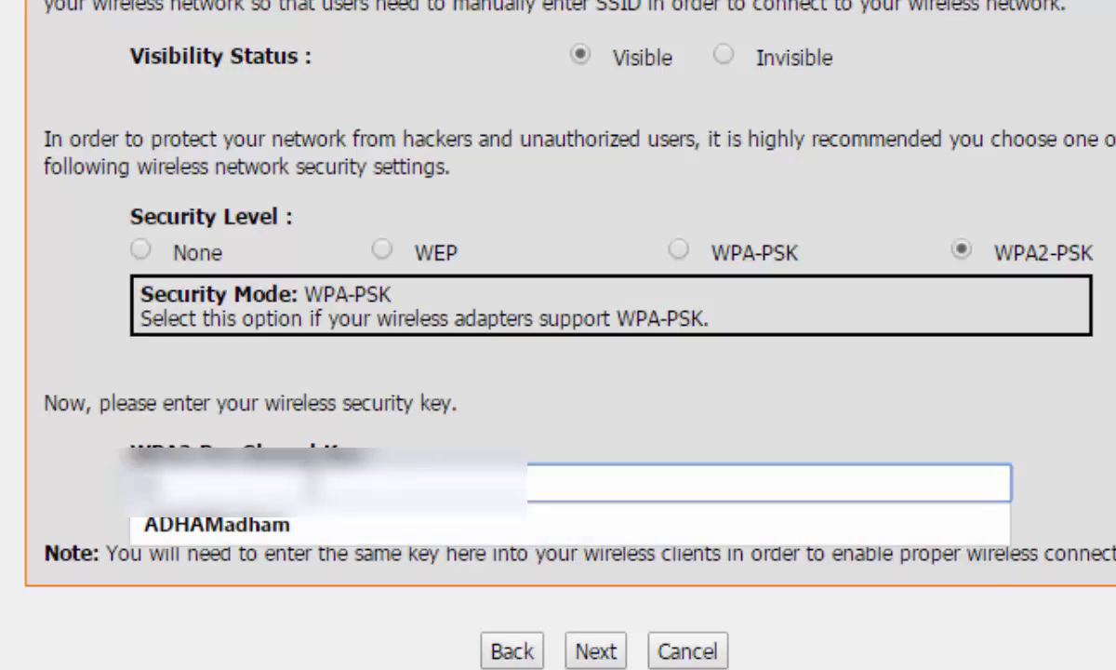
left_click(317, 523)
left_click(437, 441)
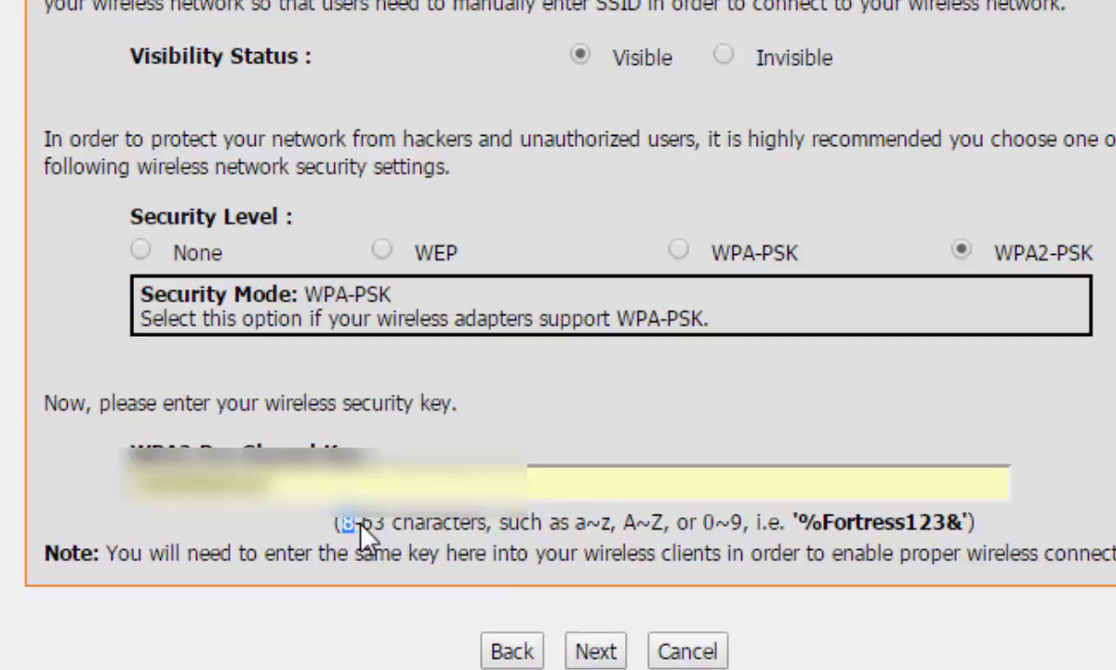
Examine the length and allowed-character requirements for the wireless security key.
left_click(407, 530)
left_click_drag(620, 523, 668, 526)
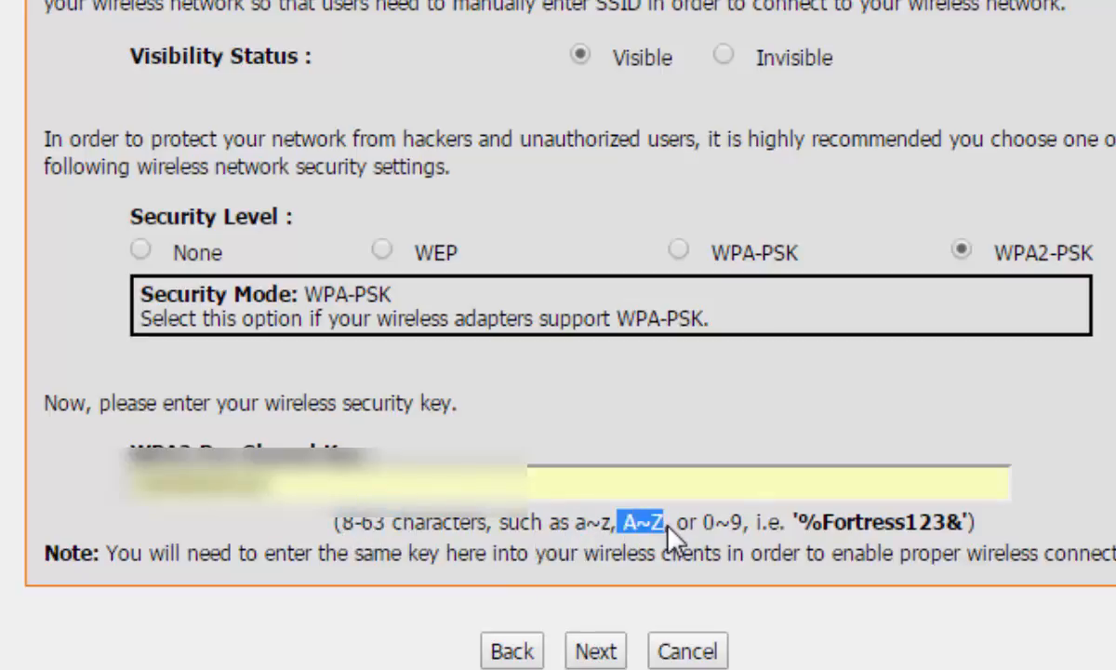
left_click(699, 528)
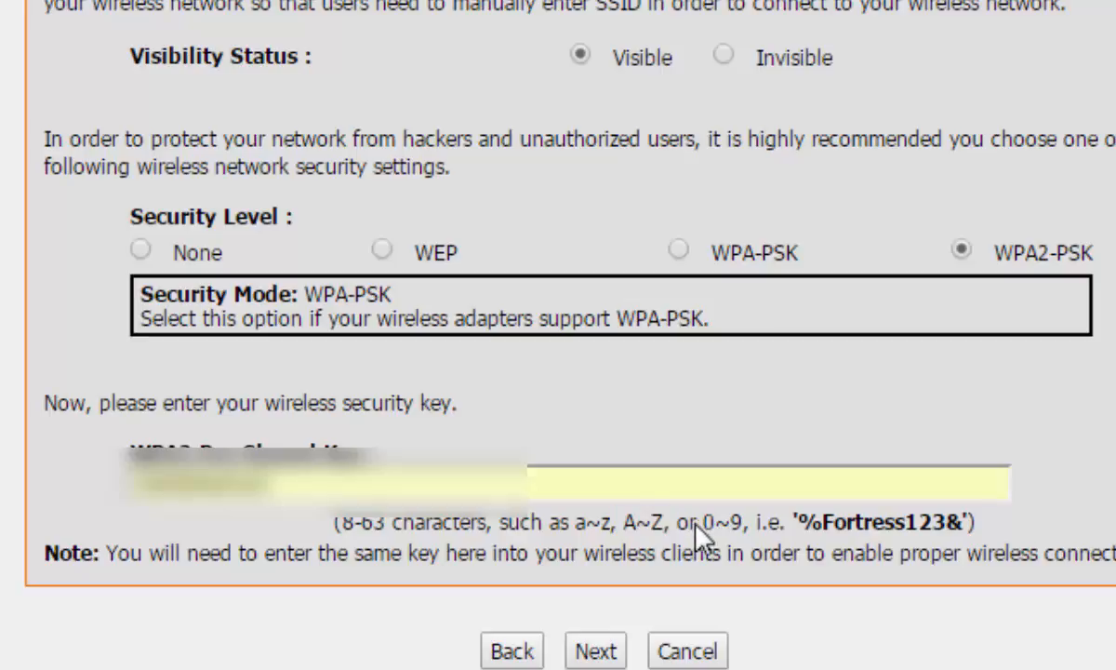
left_click(744, 546)
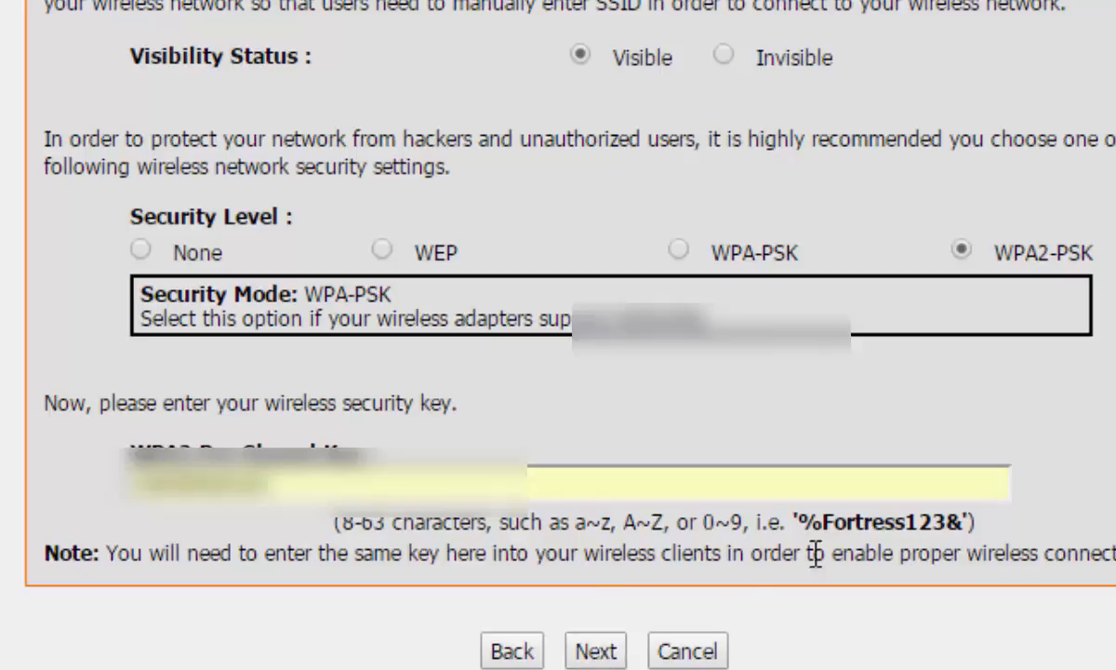
left_click_drag(796, 521, 828, 520)
left_click(942, 530)
left_click(965, 551)
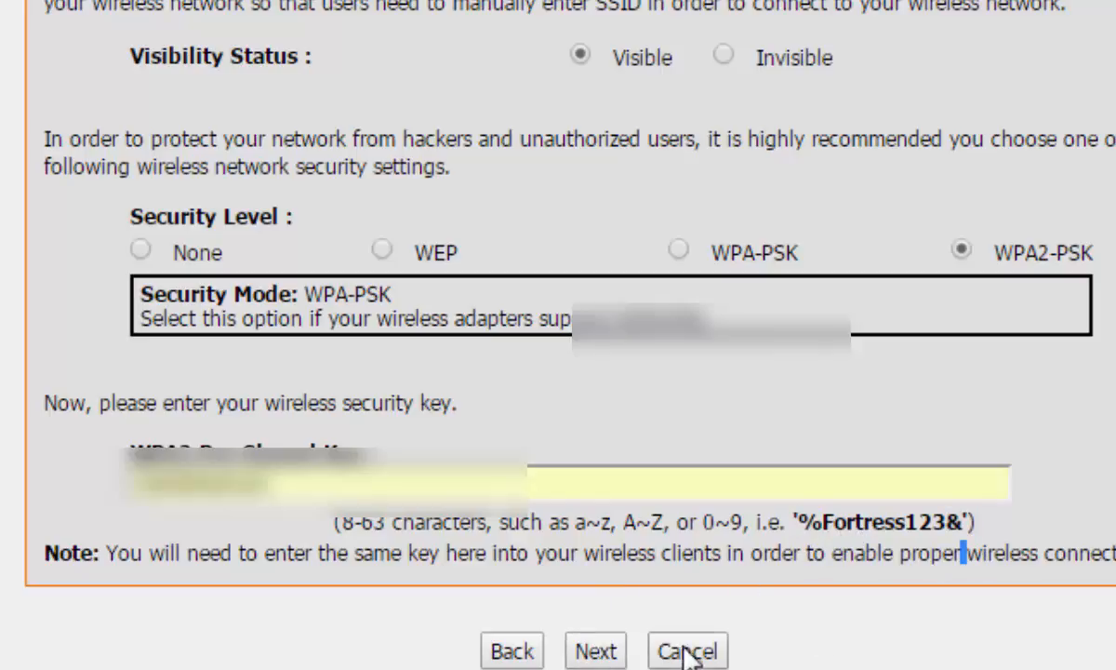
Continue to the setup summary and review the time settings, VPI/VCI, protocol, connection type and PPPoE login details.
left_click(595, 651)
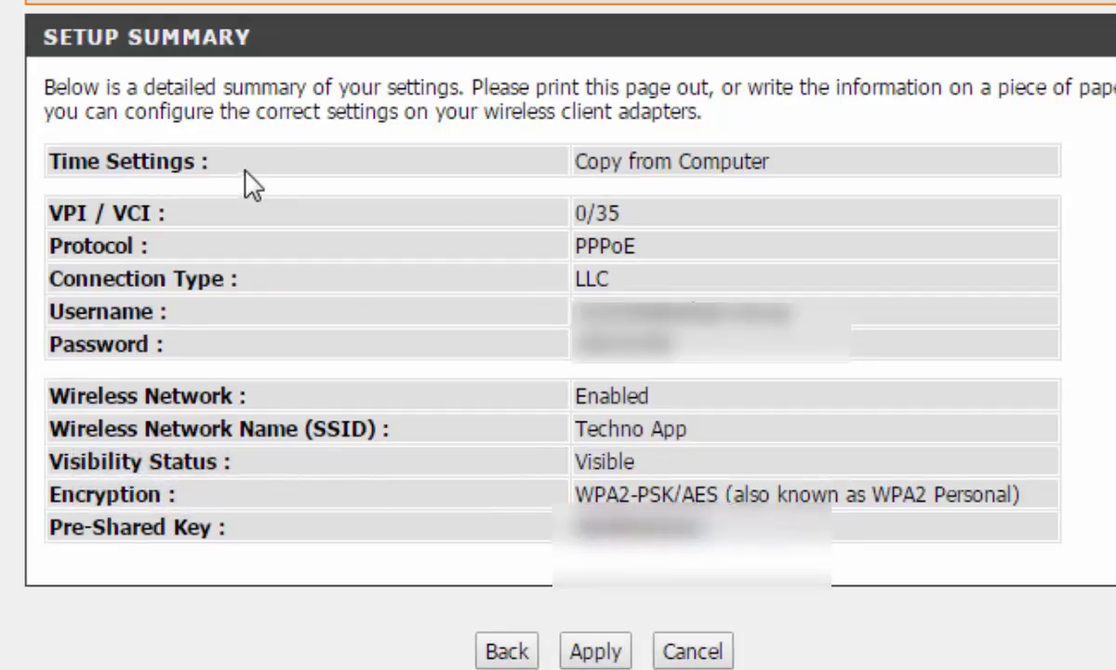
left_click_drag(556, 175, 822, 168)
left_click(822, 168)
left_click_drag(636, 216, 463, 212)
left_click(461, 213)
left_click_drag(563, 248, 822, 261)
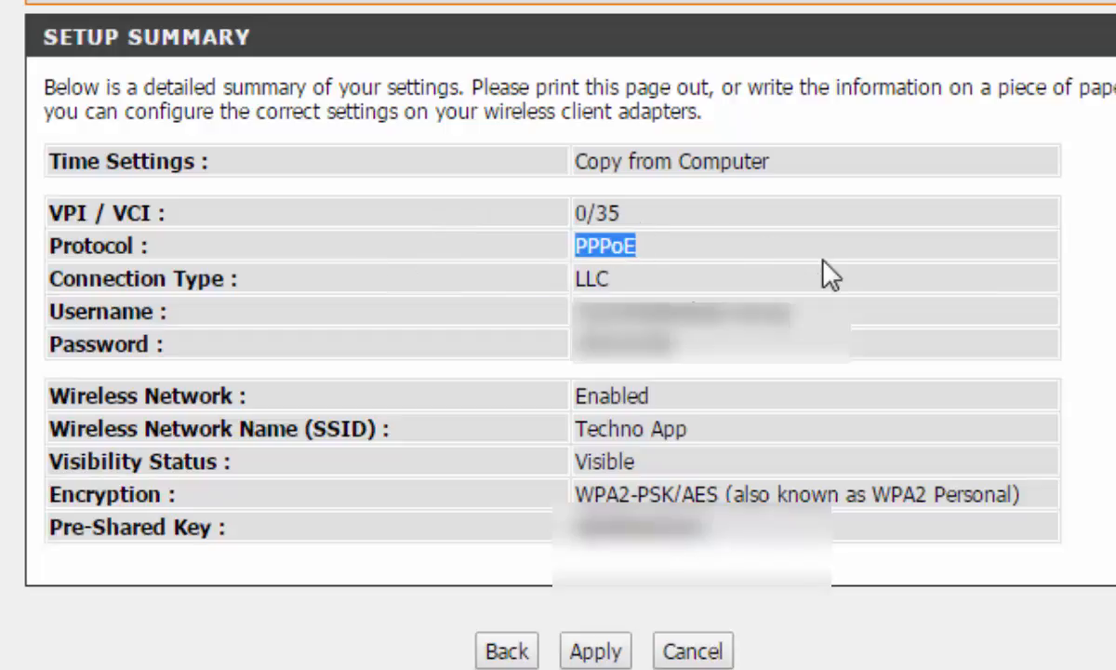
left_click_drag(186, 285, 581, 300)
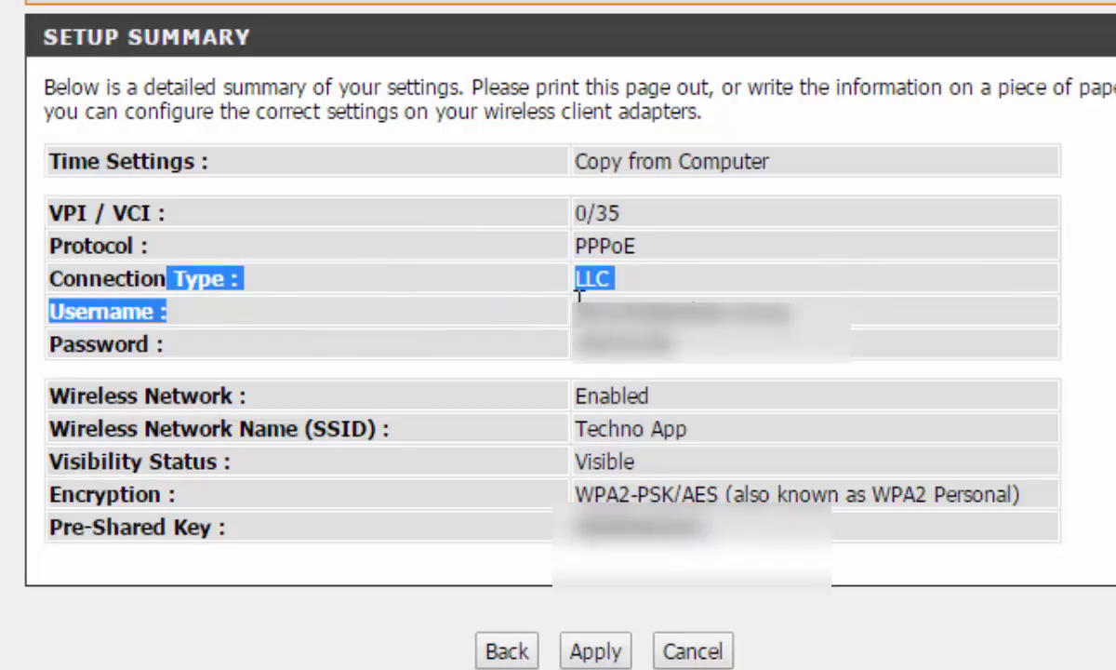
left_click(578, 284)
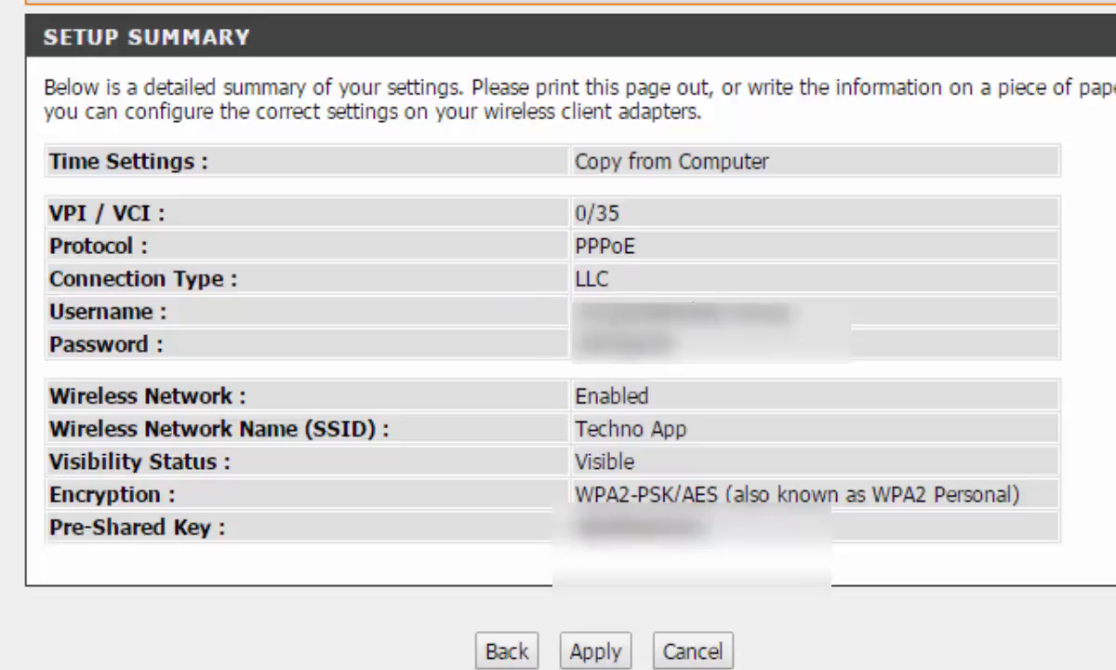
left_click_drag(574, 312, 818, 327)
left_click(777, 314)
left_click(712, 317)
left_click_drag(576, 345, 735, 355)
left_click(727, 357)
Review the wireless status, network name, visibility, encryption and pre-shared key in the setup summary.
left_click_drag(304, 396, 48, 398)
left_click(562, 403)
left_click_drag(569, 432, 707, 444)
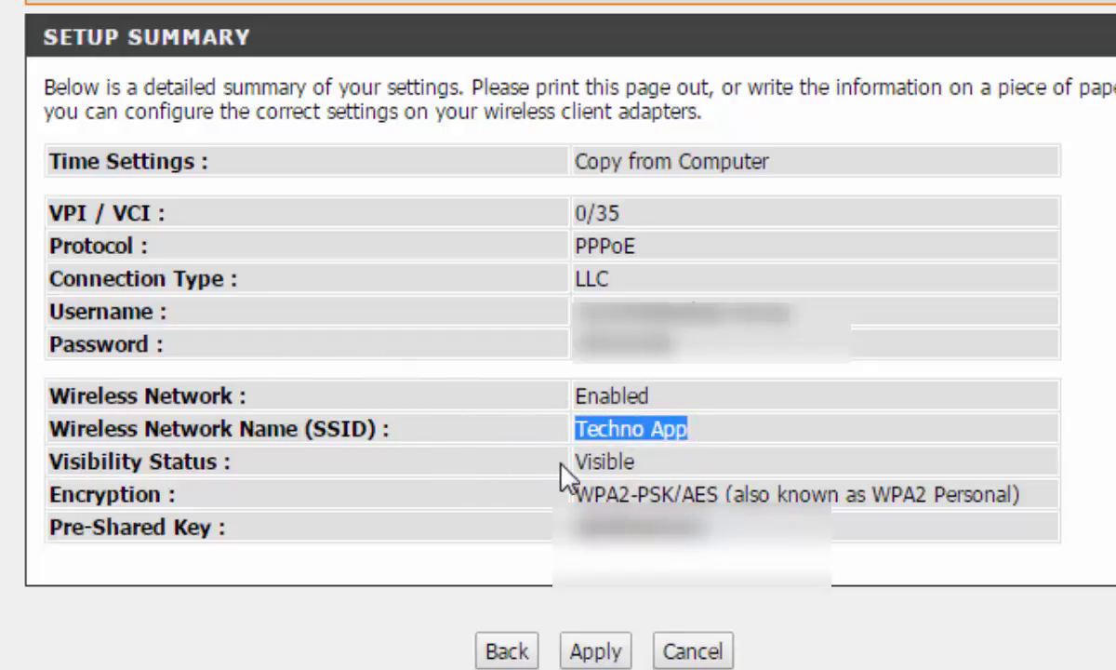
mouse_move(563, 462)
left_mouse_down()
mouse_move(647, 457)
mouse_move(546, 464)
left_mouse_up()
left_click(682, 465)
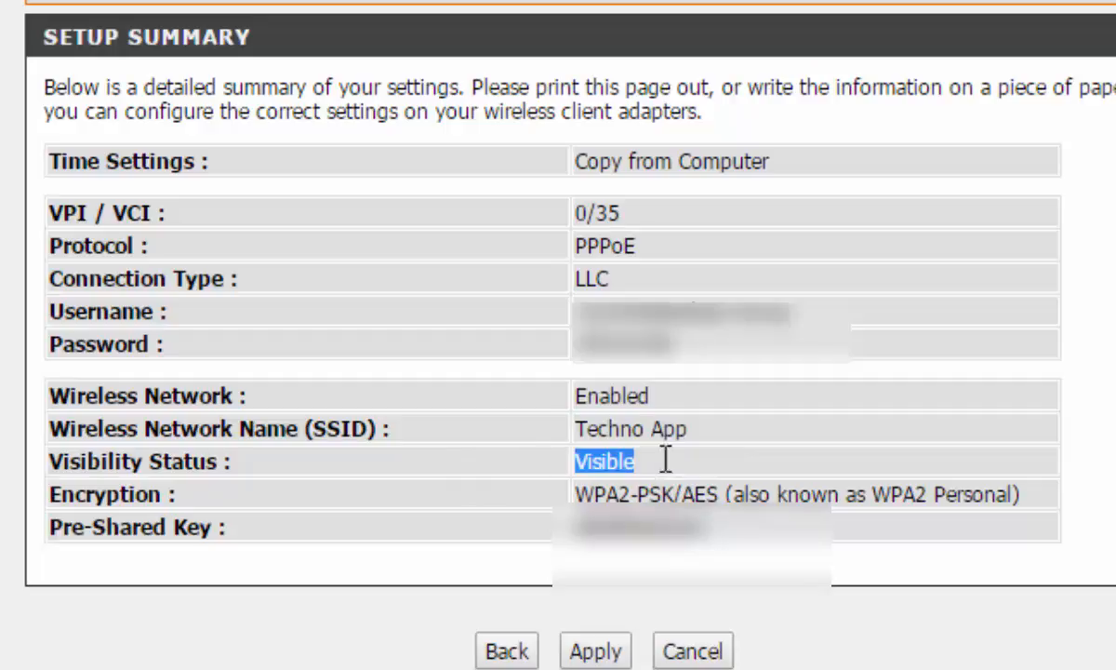
left_click_drag(665, 459, 536, 461)
left_click(716, 462)
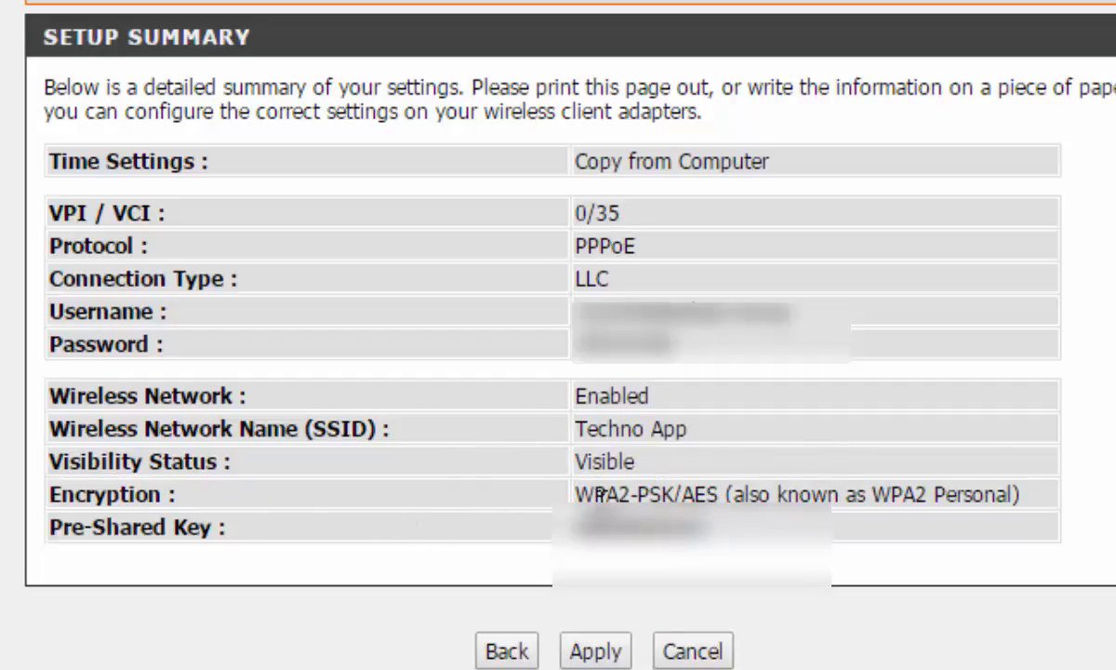
left_click_drag(566, 495, 1071, 524)
left_click(687, 508)
double_click(693, 527)
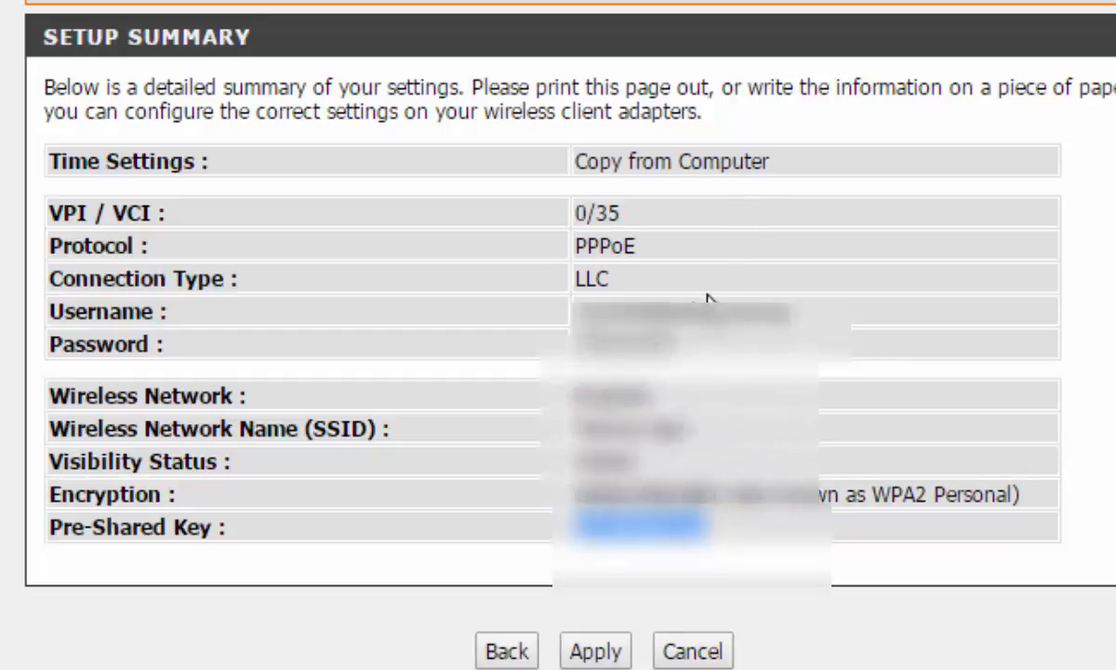
scroll(707, 299, "up", 1)
scroll(706, 299, "down", 1)
scroll(707, 298, "up", 1)
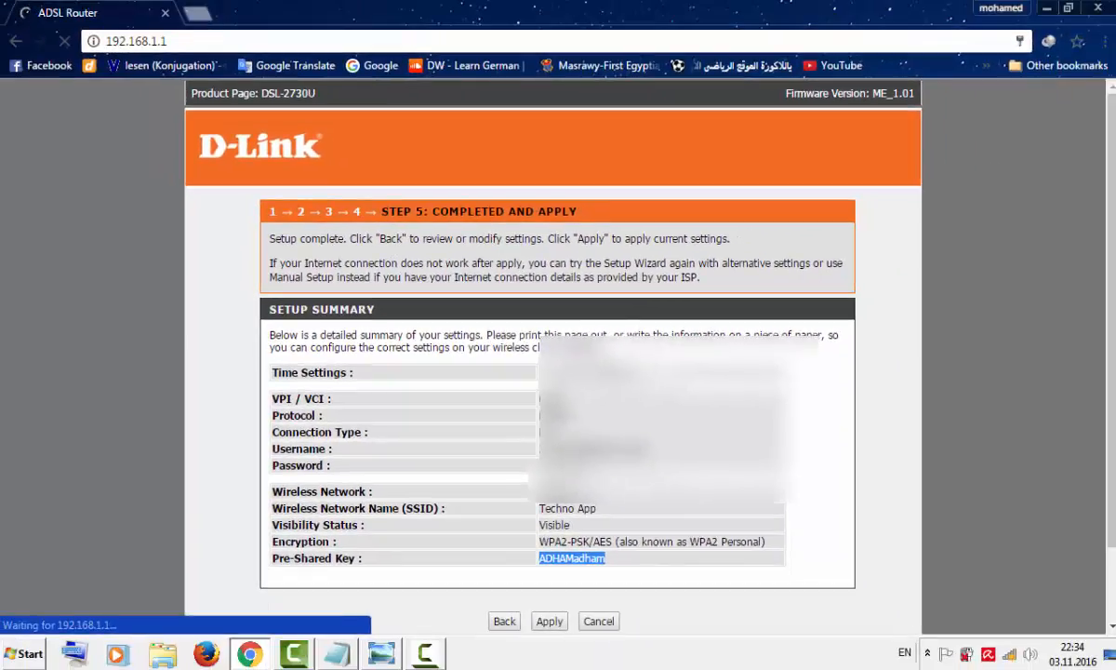
scroll(1041, 568, "down", 1)
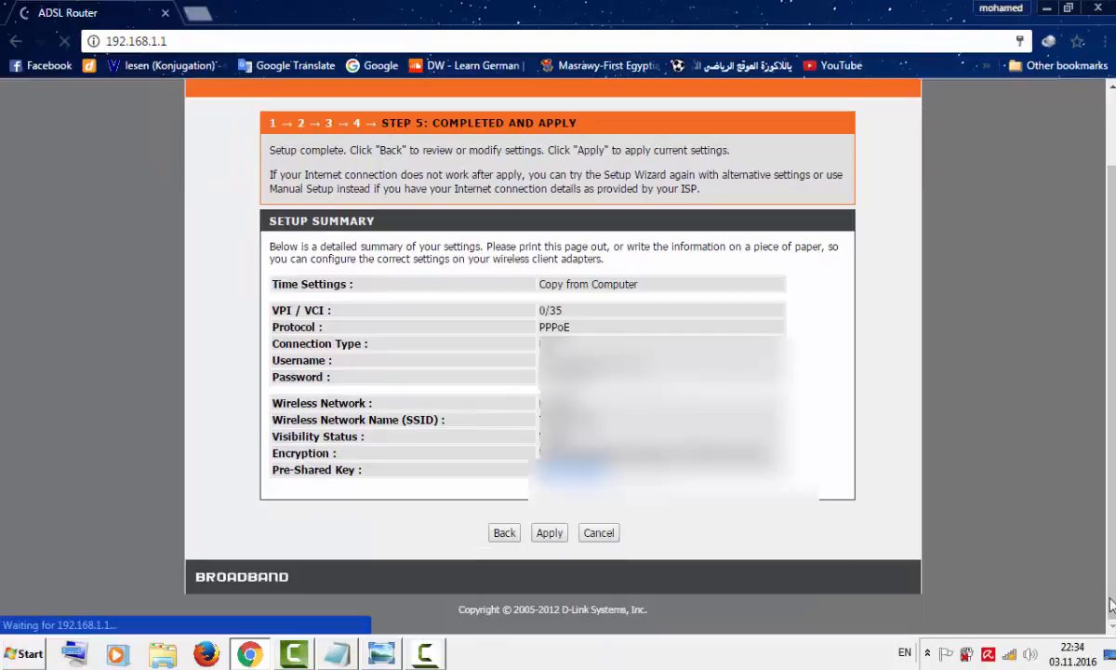
Connect the computer to the Techno App wireless network, entering the network security key with its characters hidden.
left_click(1010, 657)
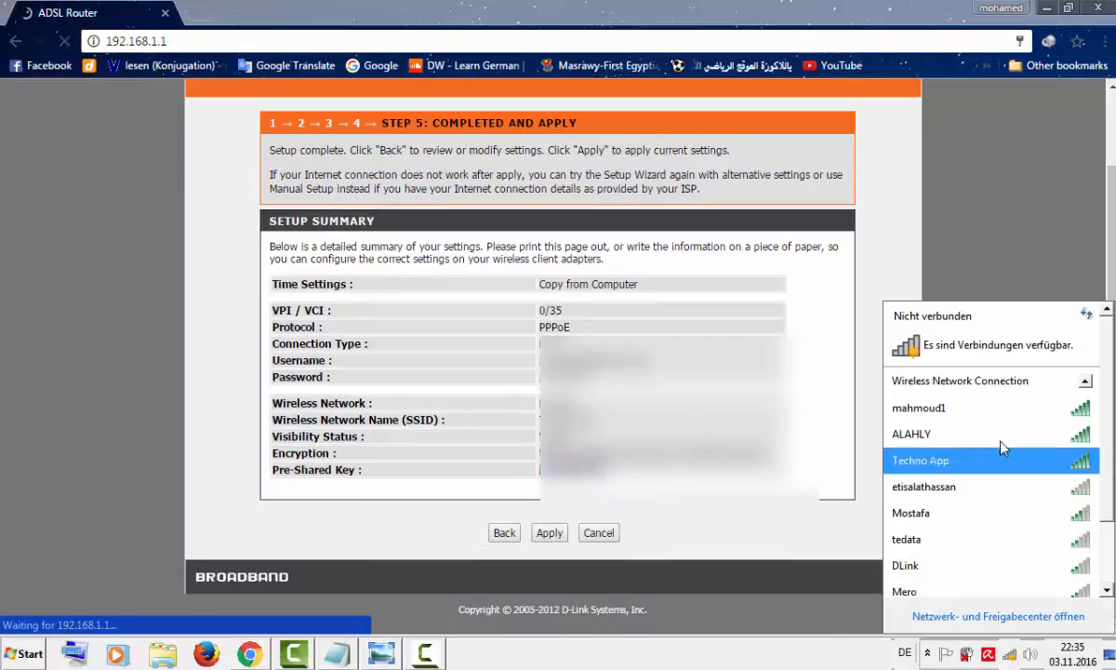
left_click(996, 468)
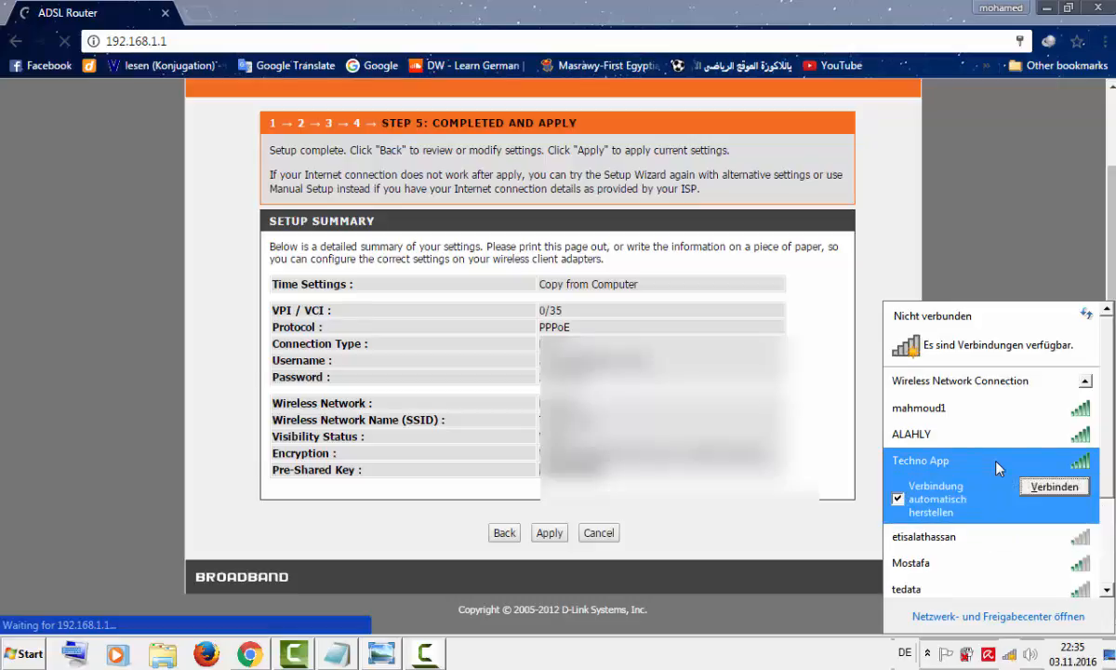
left_click(990, 483)
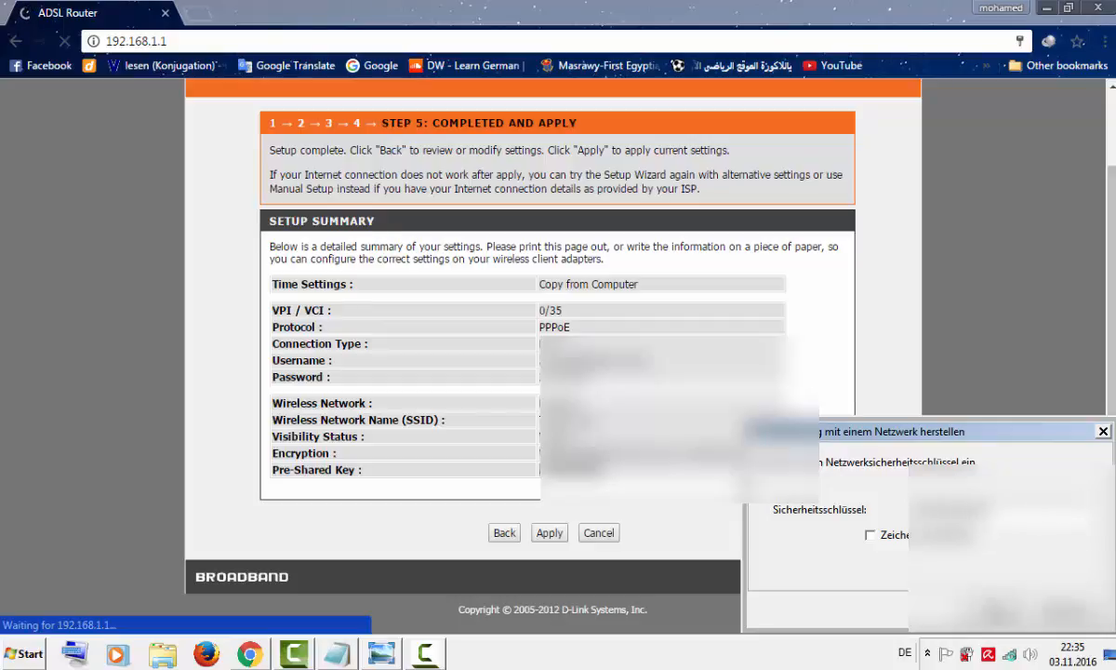
left_click(870, 535)
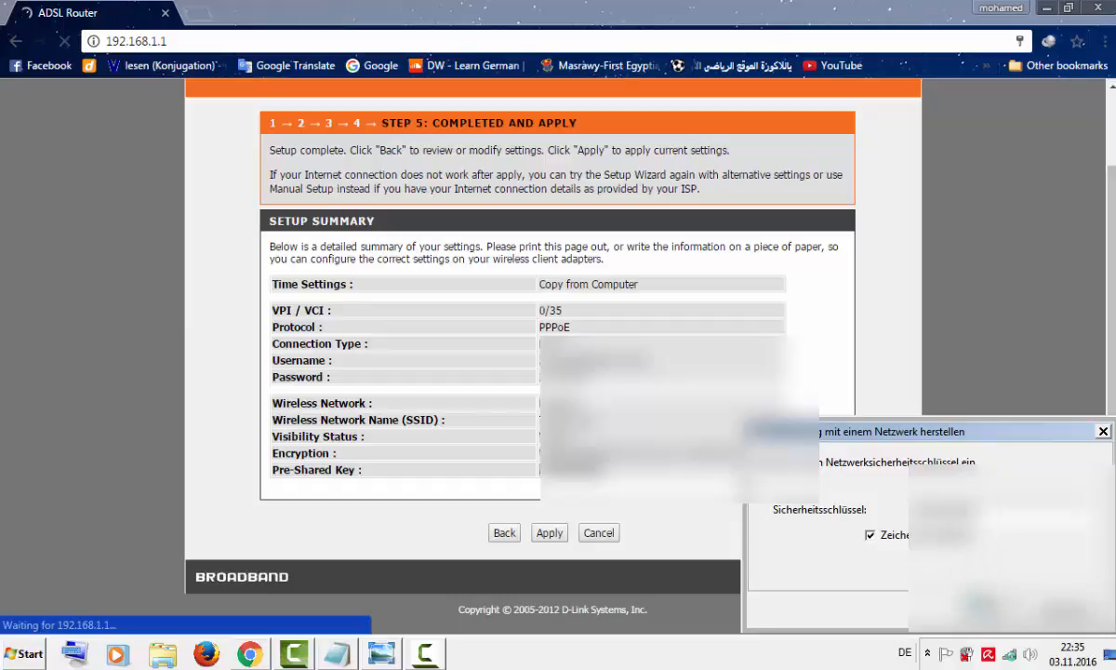
left_click(982, 608)
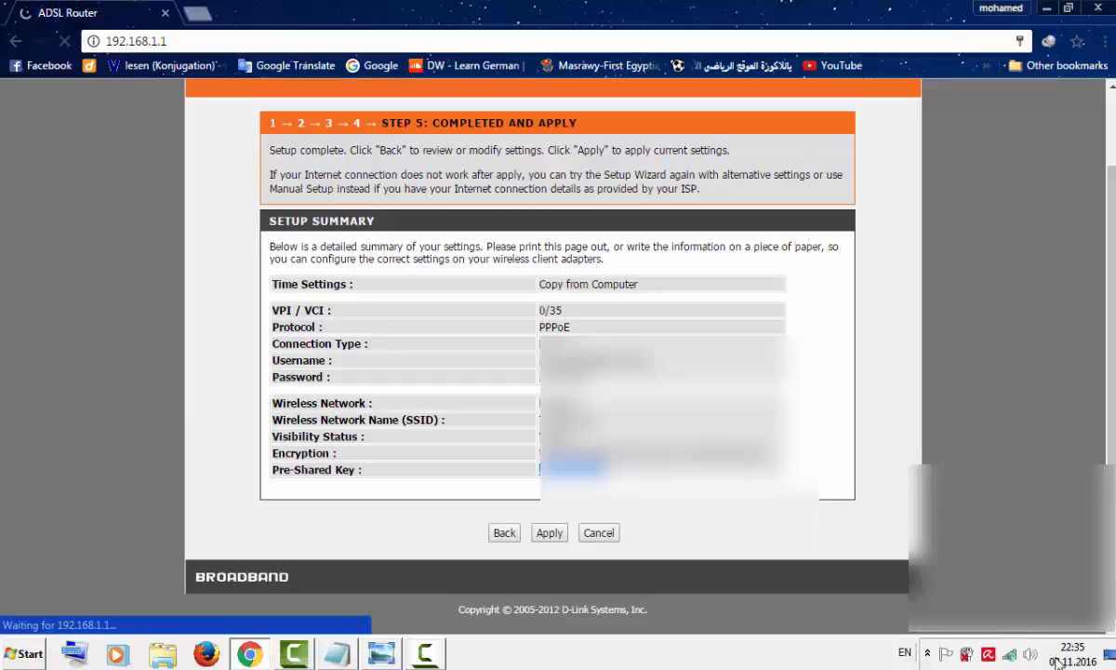
Set the network location of Techno App to home network (Heimnetzwerk) and close the location dialog.
scroll(456, 256, "up", 1)
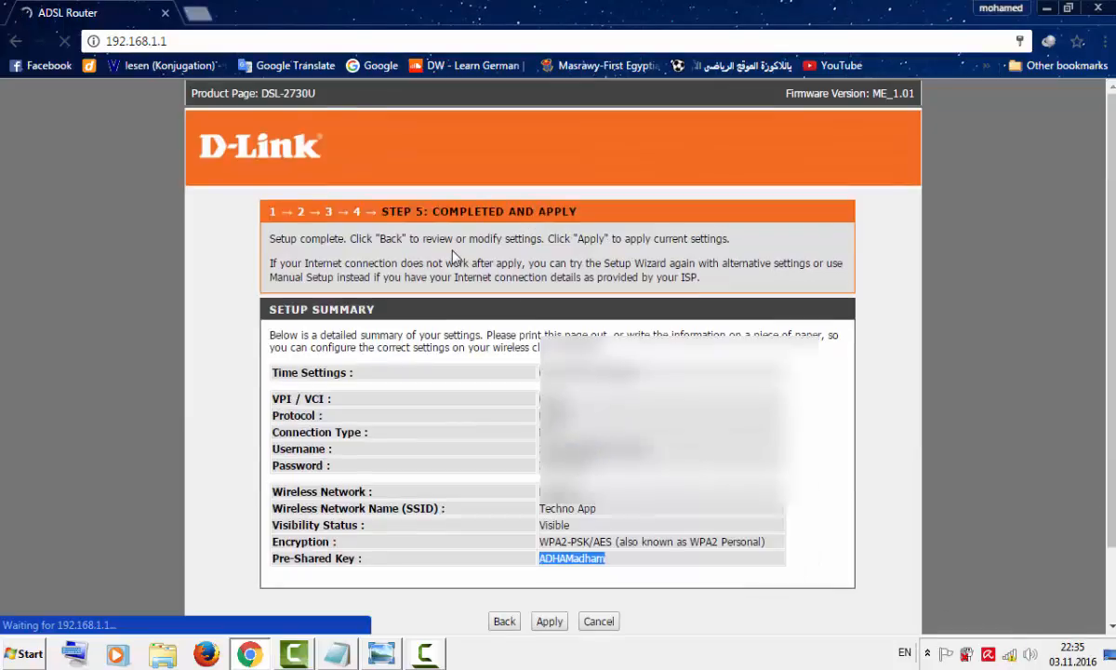
scroll(374, 378, "down", 1)
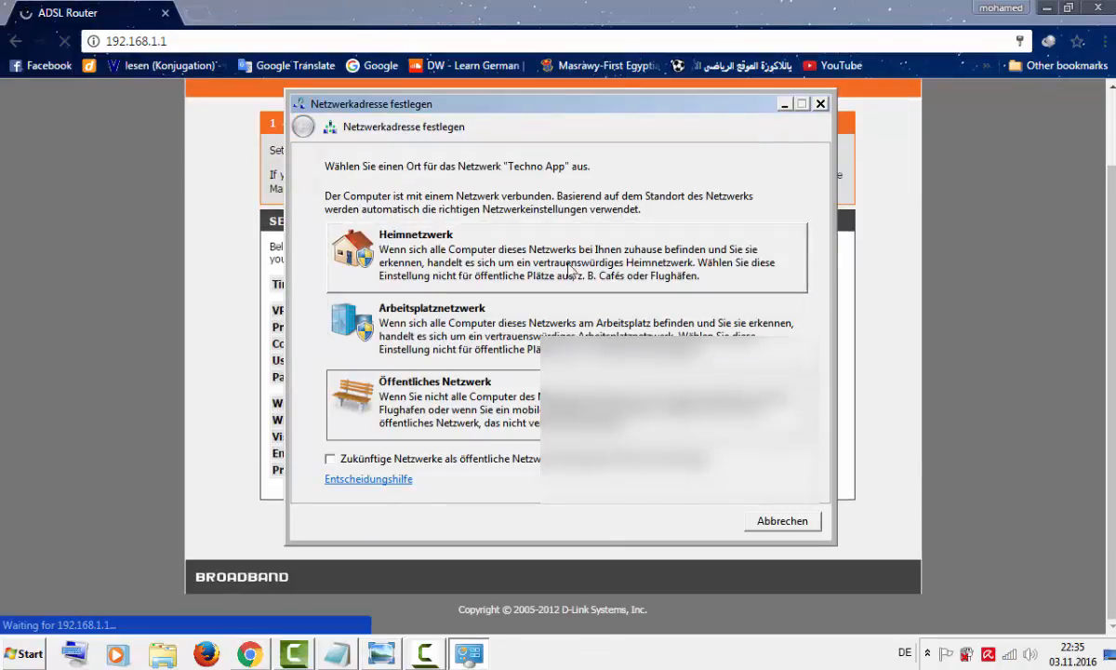
left_click(493, 265)
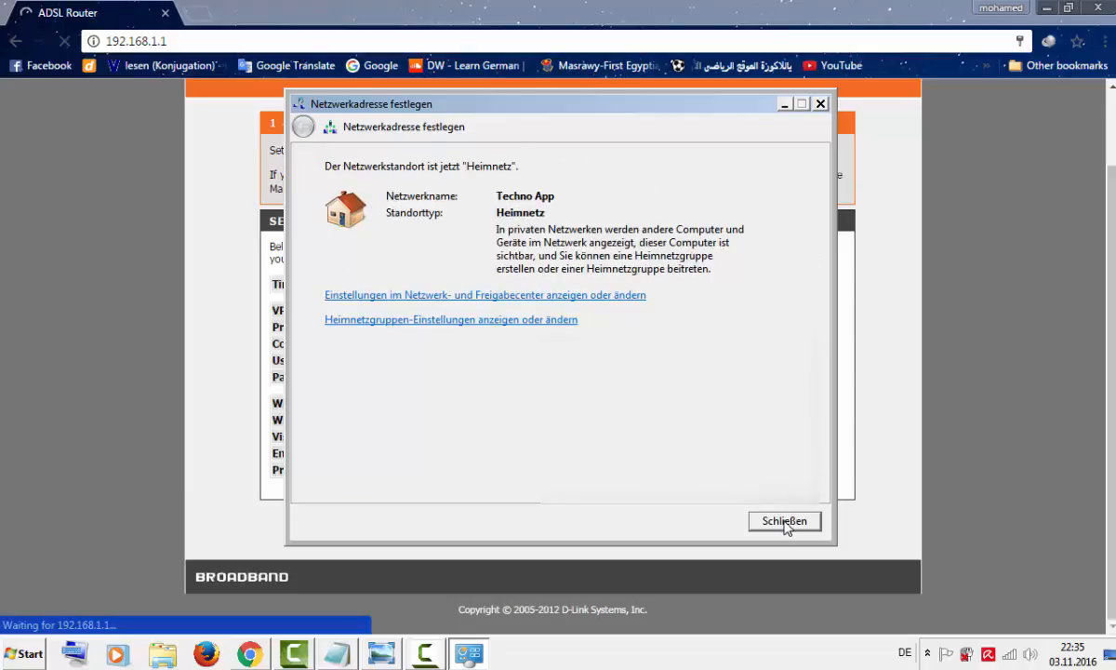
left_click(784, 521)
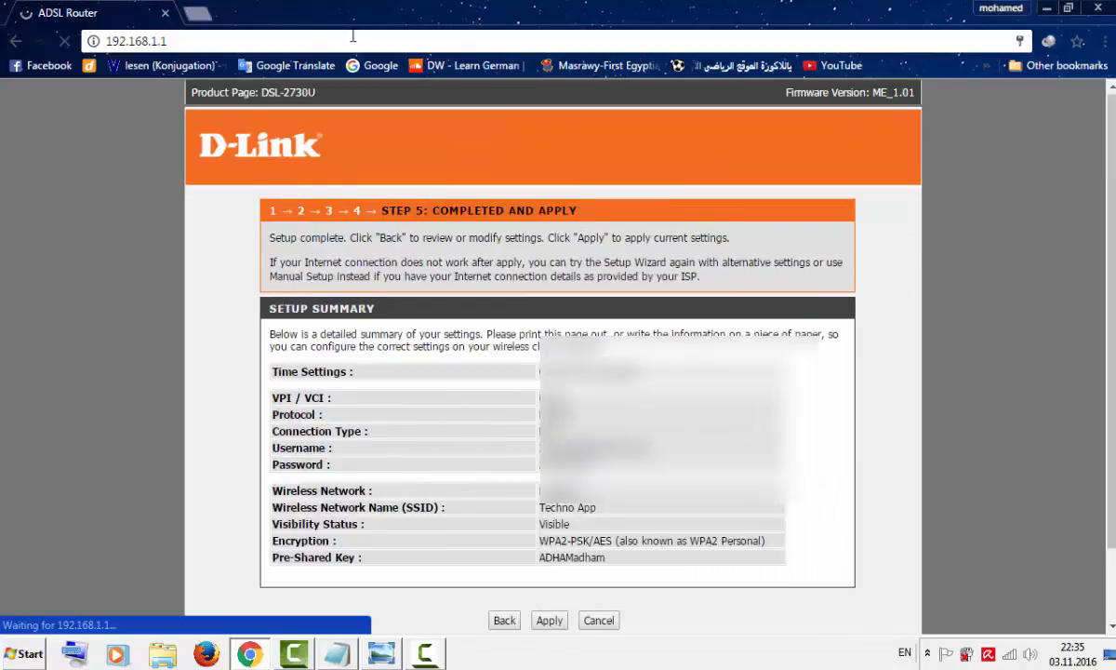
Load the Google home page in a new browser tab to test the Internet connection.
left_click(197, 13)
left_click(377, 65)
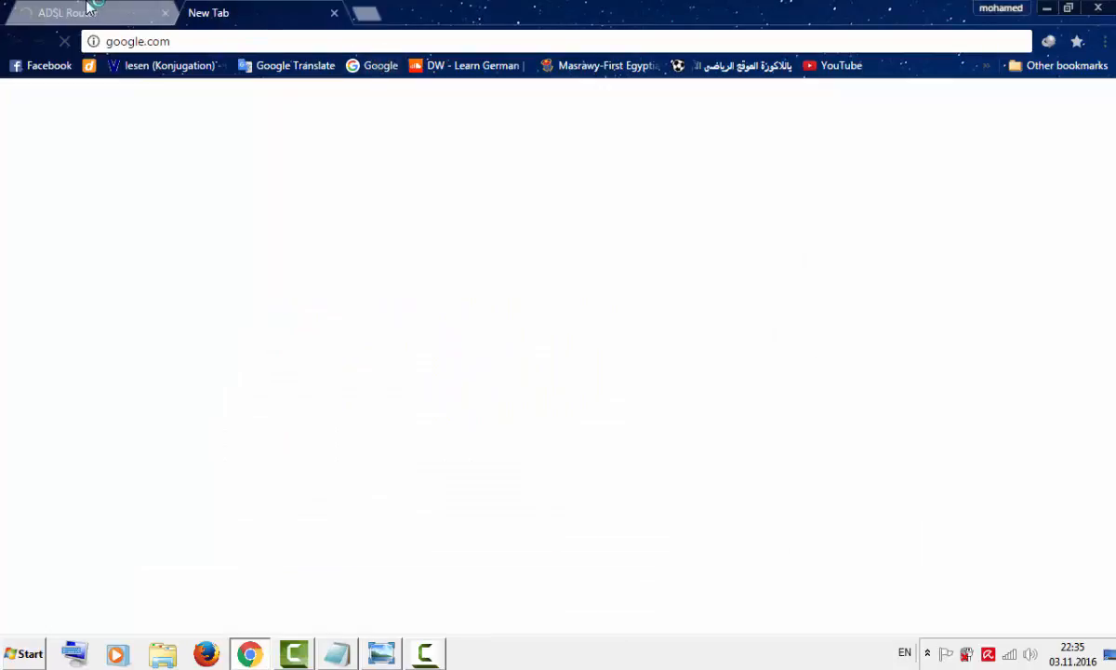
left_click(89, 10)
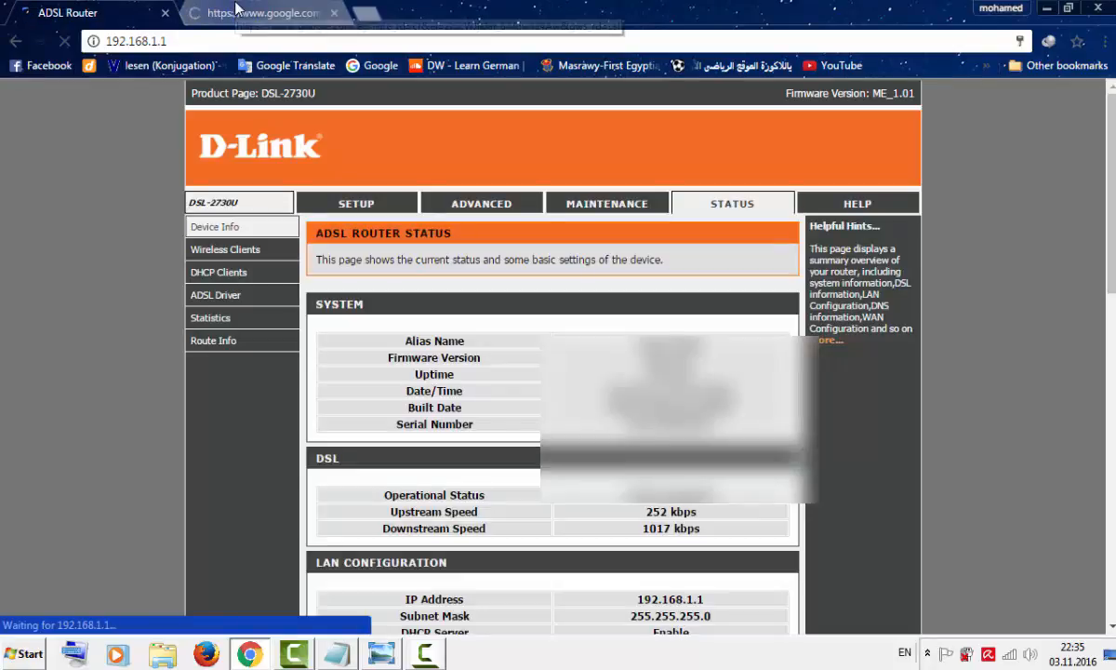
left_click(230, 14)
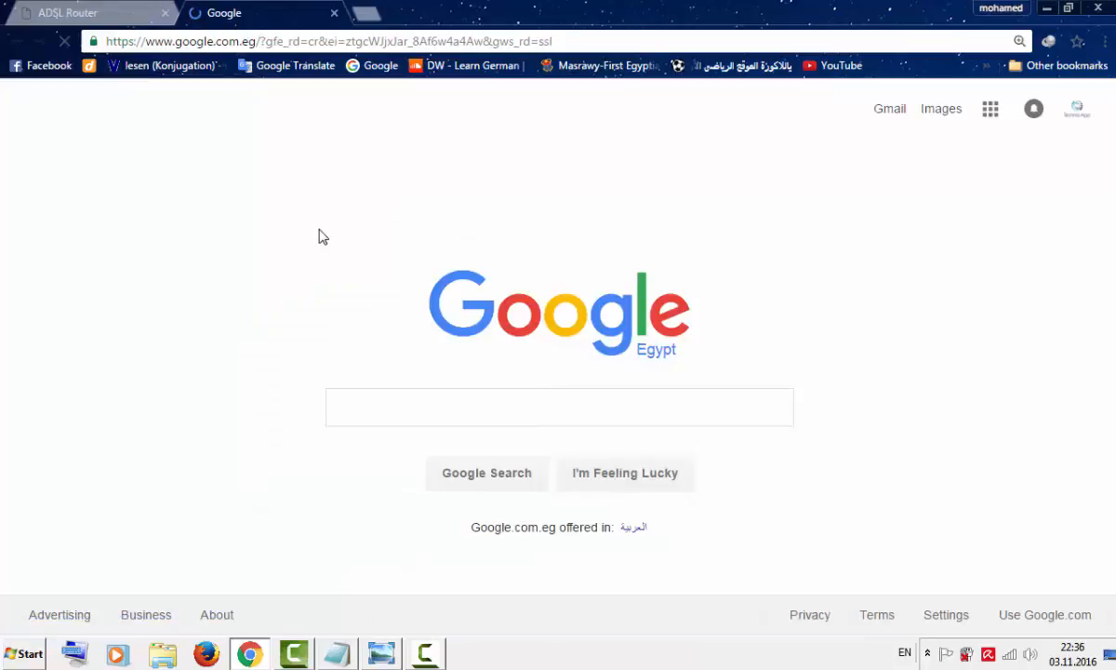
Return to the router's status page and review the system, DSL, LAN, wireless, DNS and WAN connection details.
left_click(112, 8)
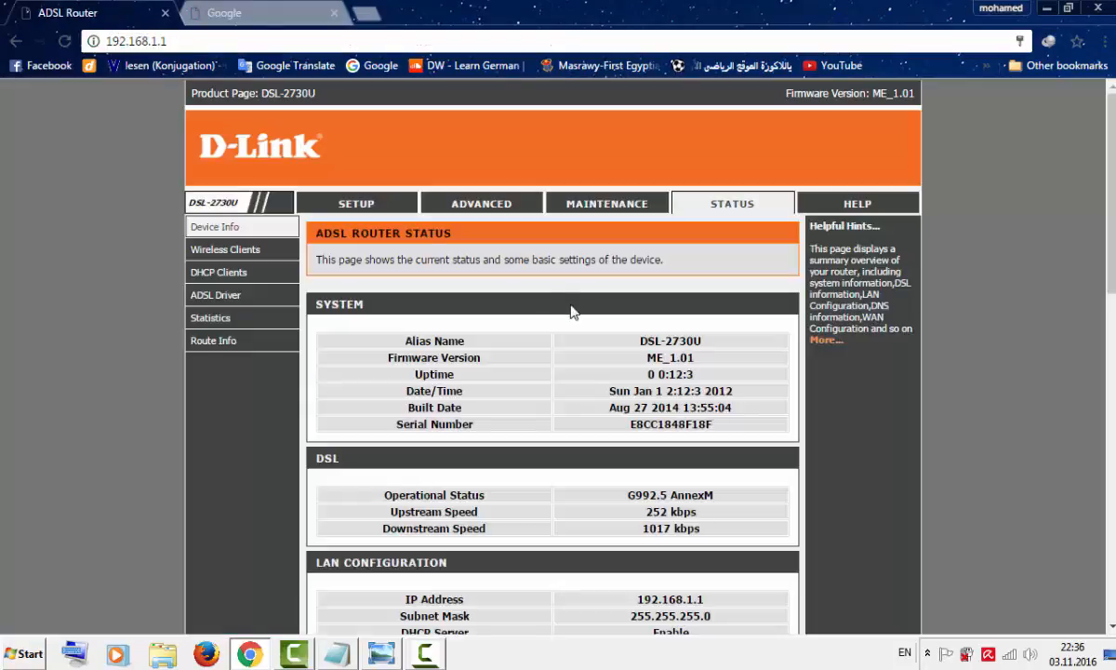
scroll(572, 316, "down", 9)
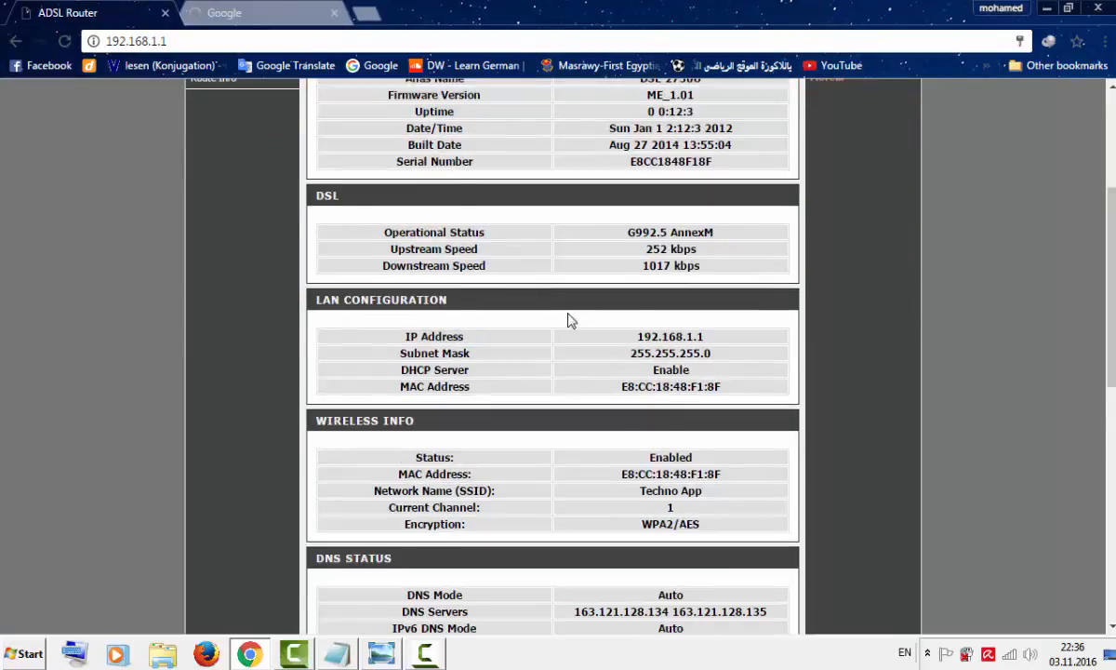
scroll(568, 315, "down", 1)
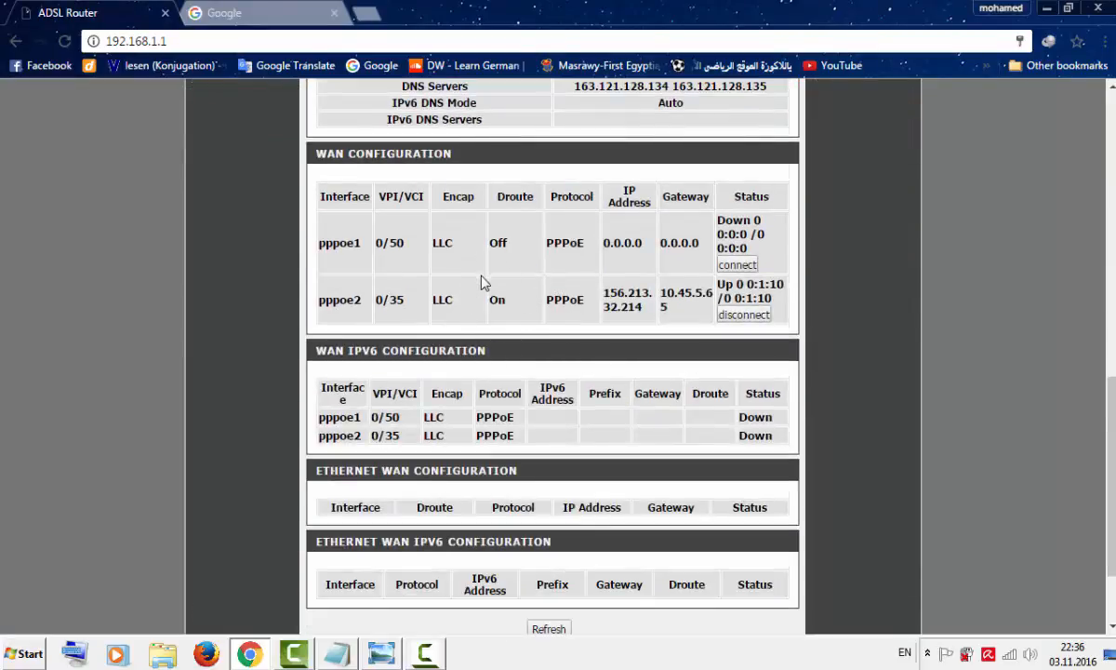
scroll(484, 279, "down", 2)
scroll(490, 372, "up", 12)
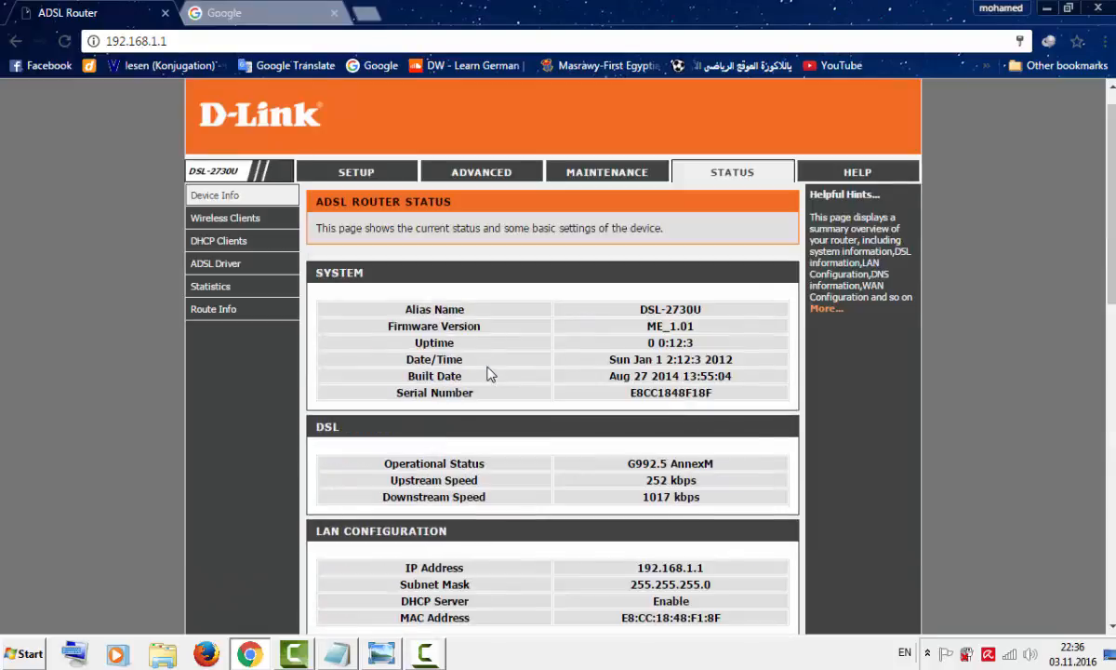